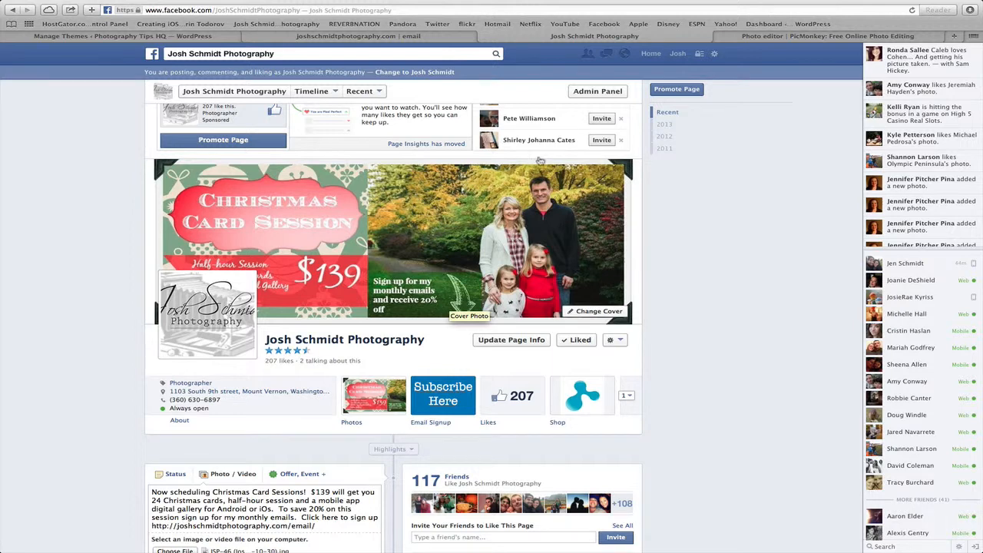
# - Switch to the PicMonkey editor and delete the music-note and pink heart overlays from the canvas
pyautogui.click(793, 39)
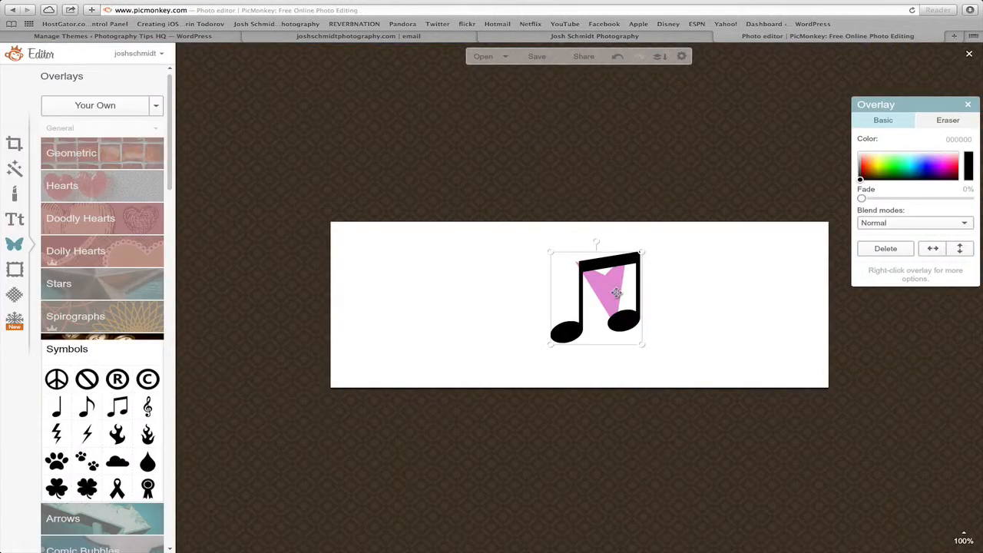
pyautogui.click(885, 248)
pyautogui.click(606, 280)
pyautogui.press('Delete')
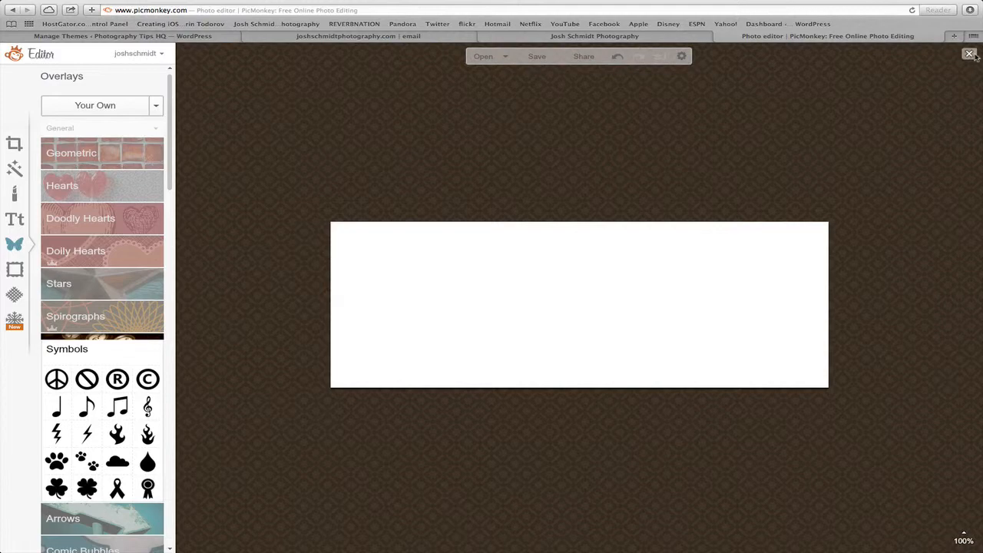
# - Close the current design and start a new design on a Facebook cover canvas
pyautogui.click(968, 54)
pyautogui.click(495, 313)
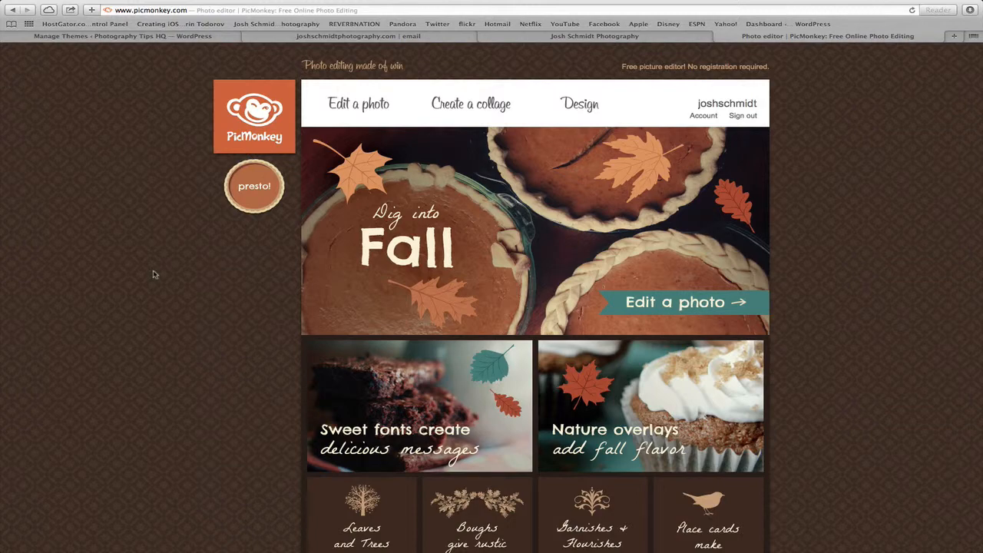
pyautogui.scroll(-5, 153, 273)
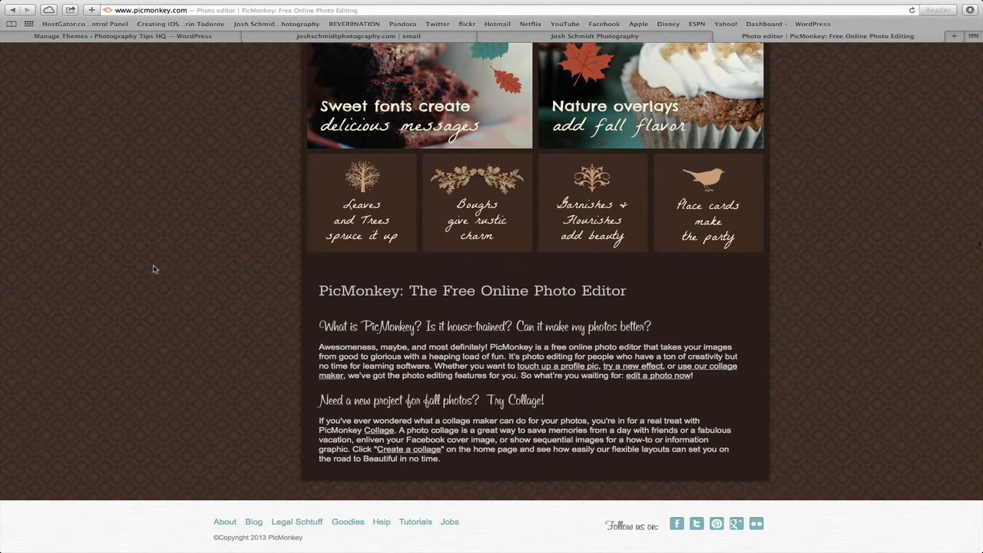
pyautogui.scroll(5, 154, 269)
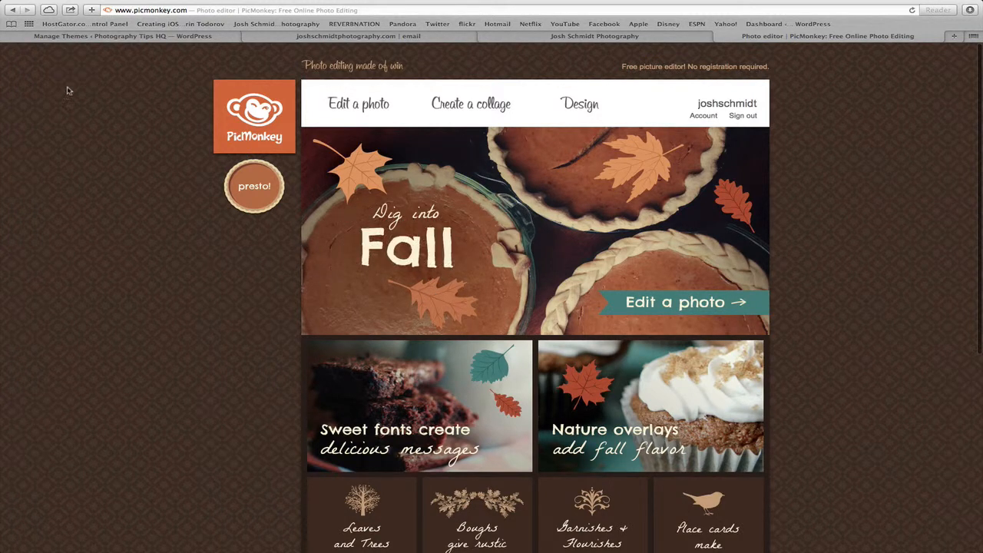
pyautogui.moveTo(596, 112)
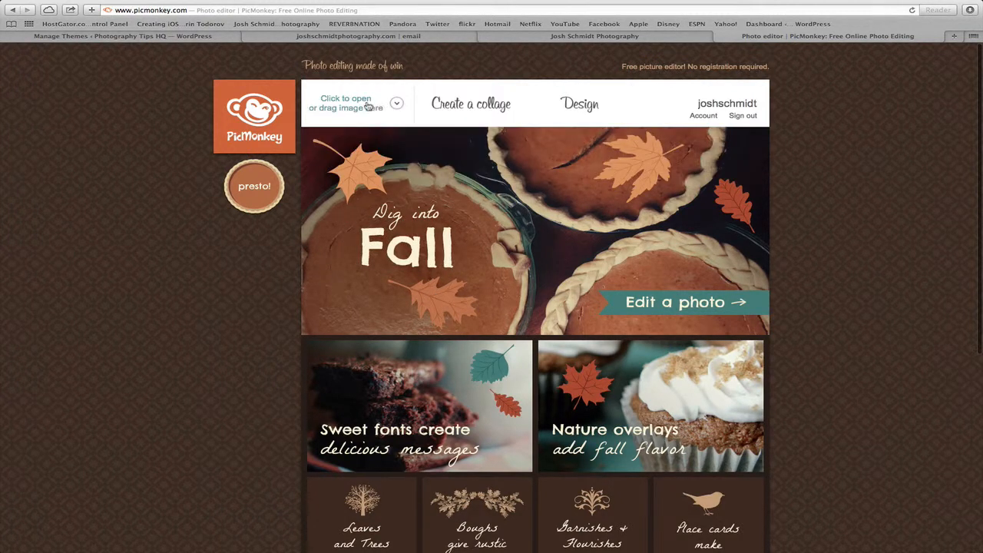
pyautogui.moveTo(580, 129)
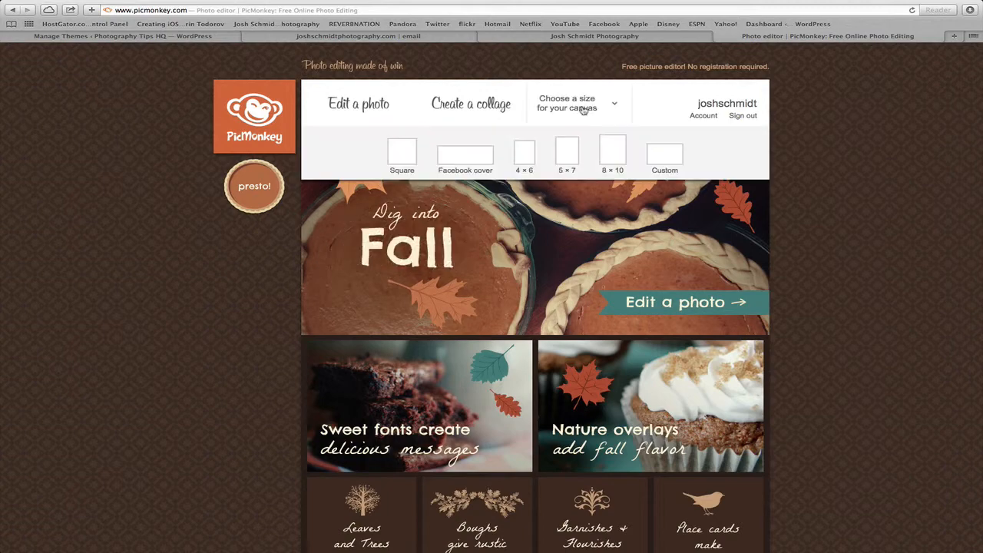
pyautogui.click(466, 159)
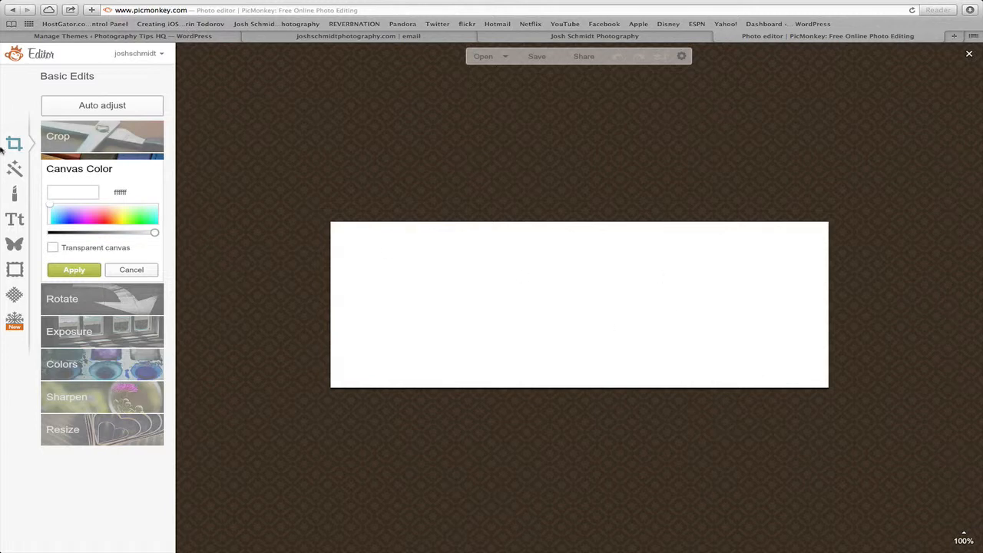
# - Add the photo JSP-67.jpg from the Shannon Final folder to the cover canvas as an own overlay
pyautogui.click(13, 245)
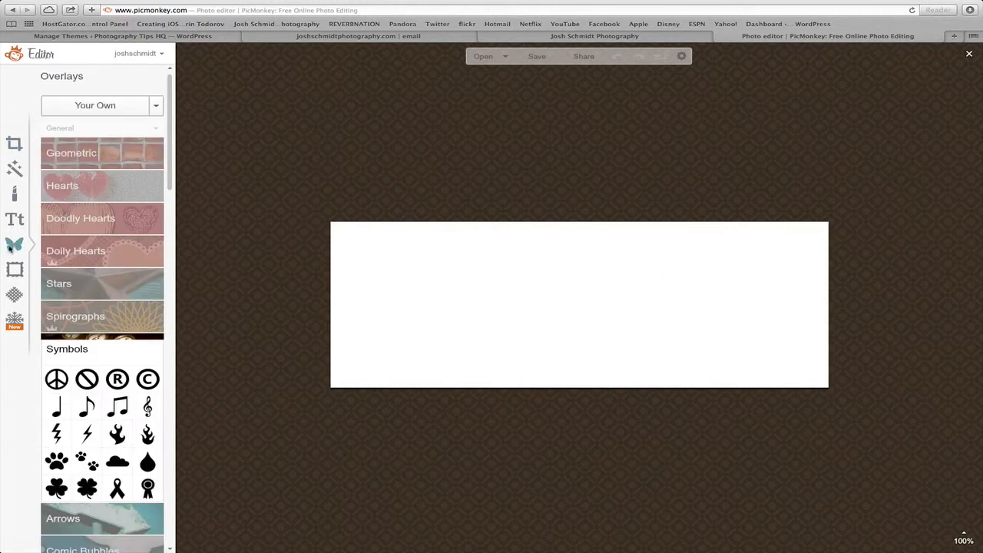
pyautogui.click(95, 106)
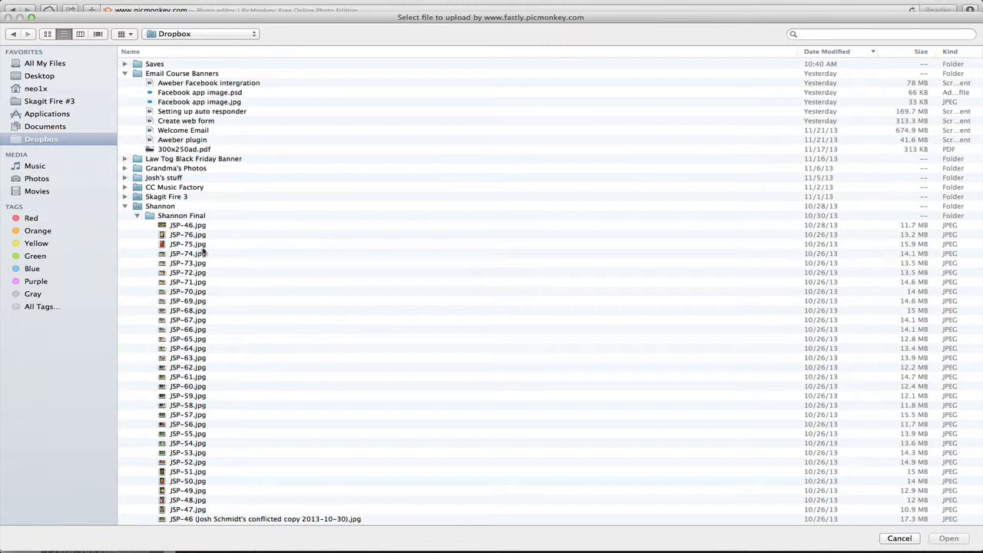
pyautogui.click(183, 283)
pyautogui.click(186, 320)
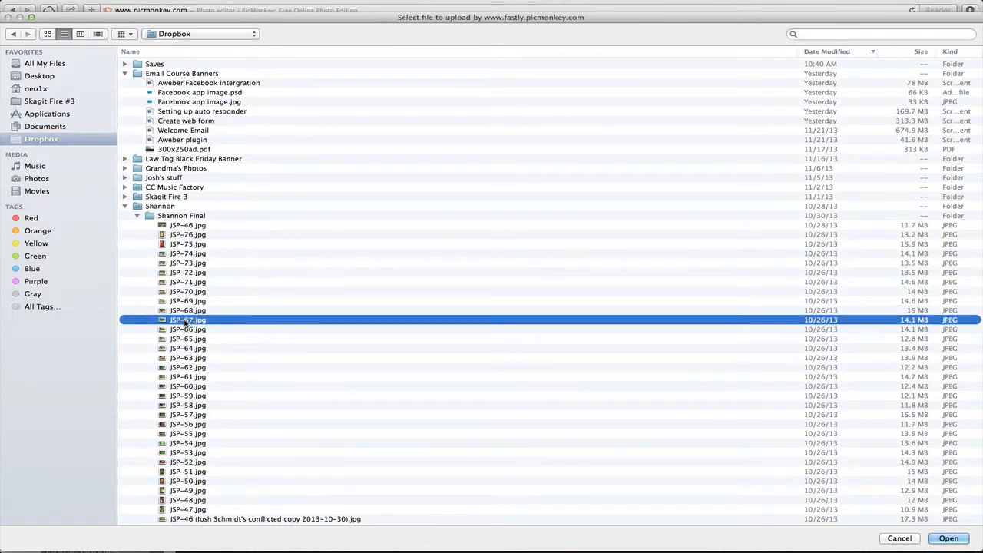
pyautogui.click(186, 310)
pyautogui.click(186, 282)
pyautogui.click(188, 292)
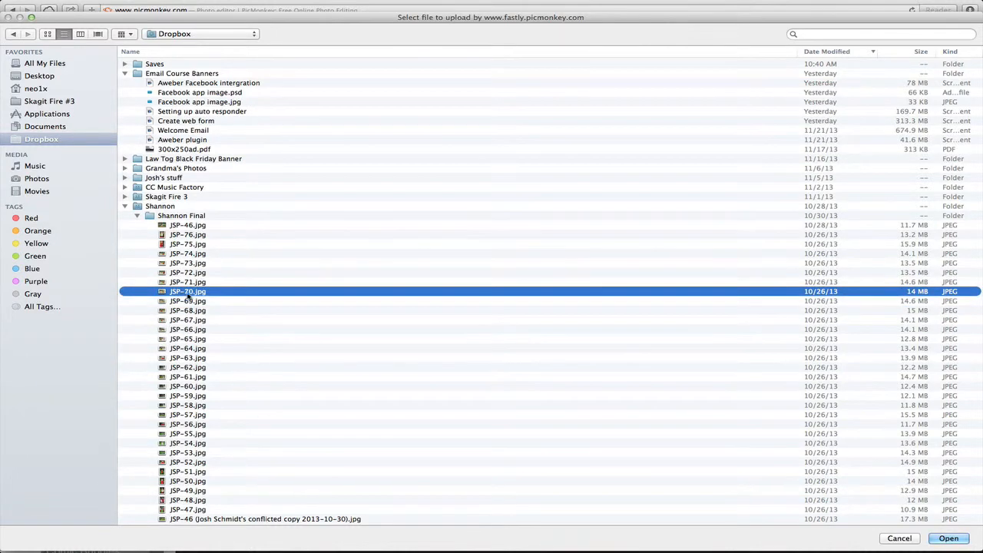
pyautogui.click(186, 321)
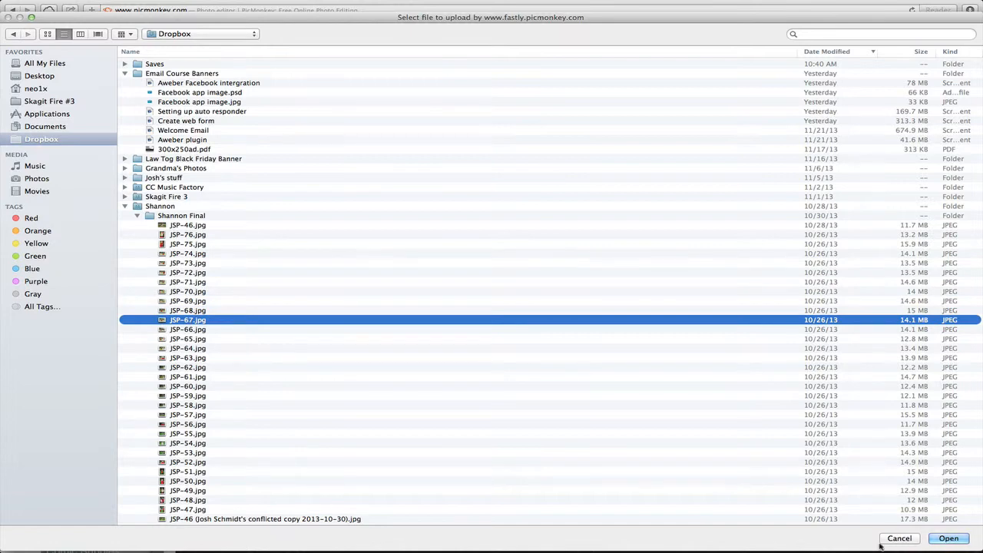
pyautogui.click(948, 539)
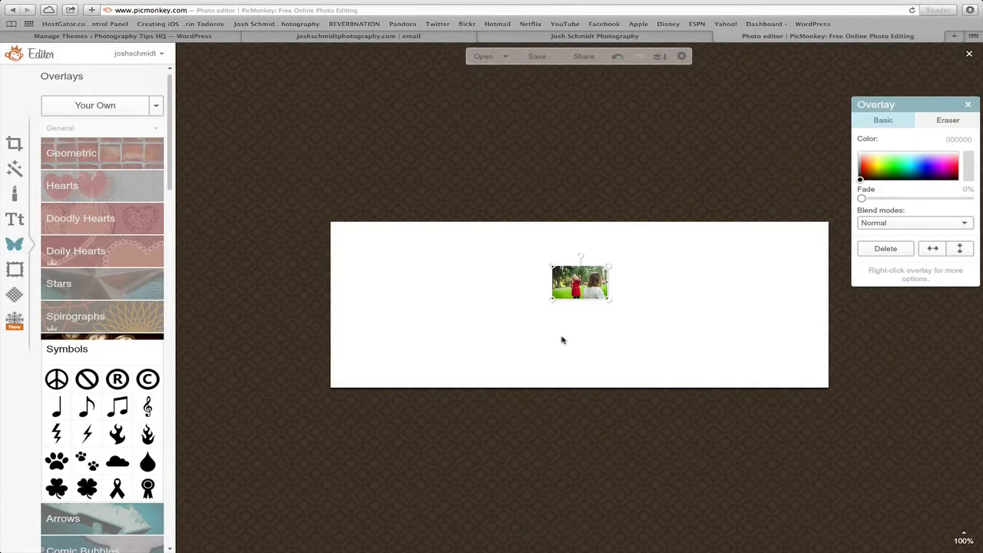
# - Enlarge the photo overlay from its corners, and delete it from the canvas
pyautogui.moveTo(551, 300); pyautogui.dragTo(526, 306)
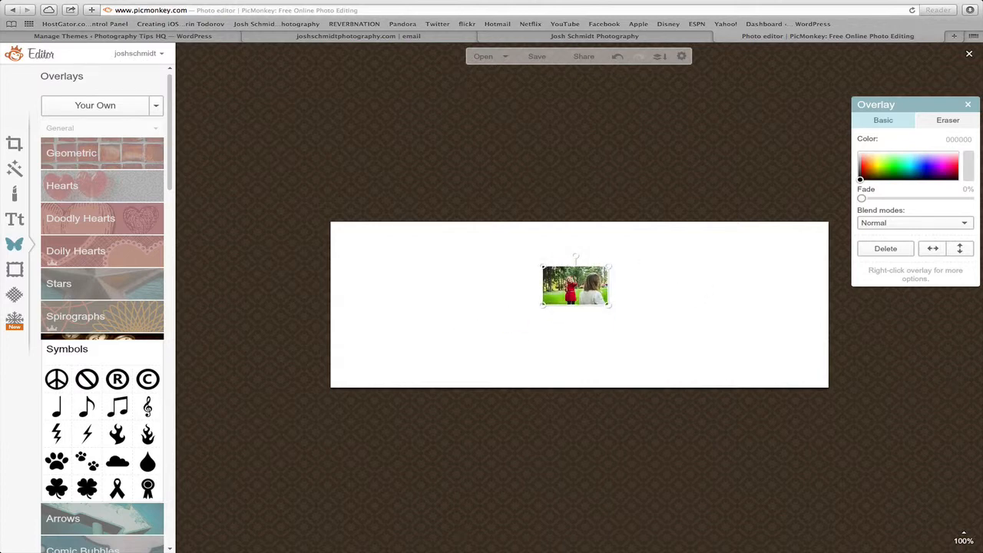
pyautogui.moveTo(612, 267); pyautogui.dragTo(649, 243)
pyautogui.click(883, 248)
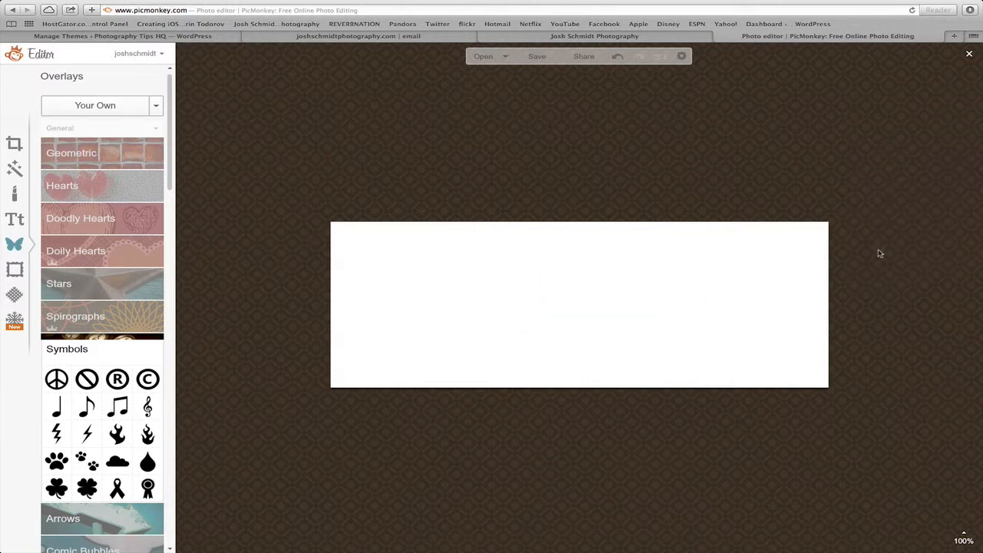
# - Add a droplet symbol overlay, color it purple 652eff and set its fade to 57%
pyautogui.click(147, 462)
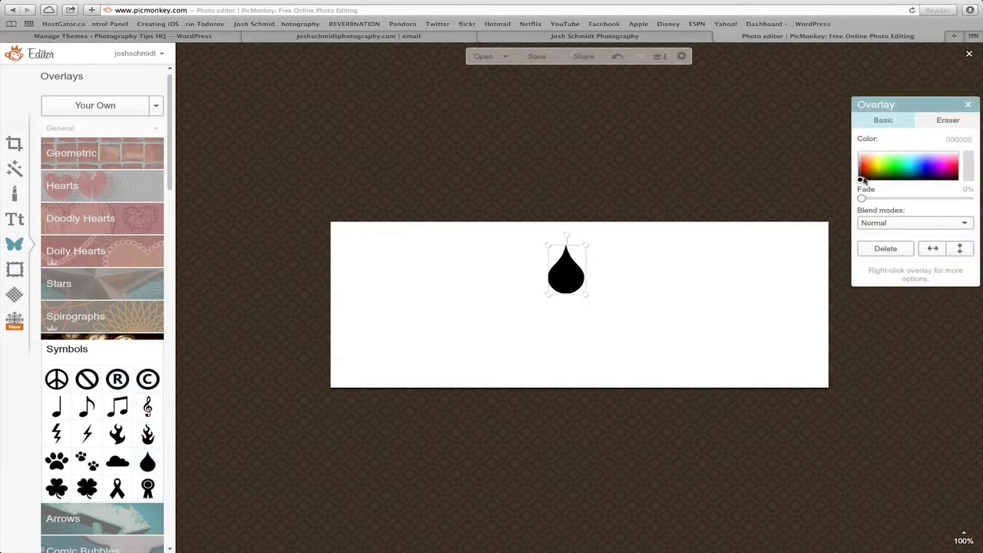
pyautogui.moveTo(875, 178); pyautogui.dragTo(930, 163)
pyautogui.moveTo(861, 198); pyautogui.dragTo(922, 198)
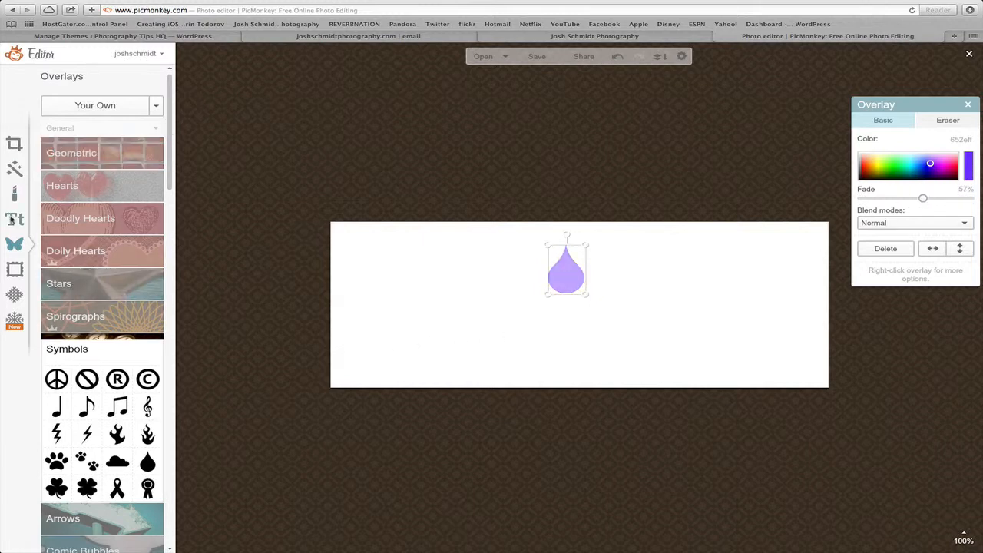
# - Look through the basic edits and the available effects, and delete the droplet overlay from the canvas
pyautogui.click(13, 144)
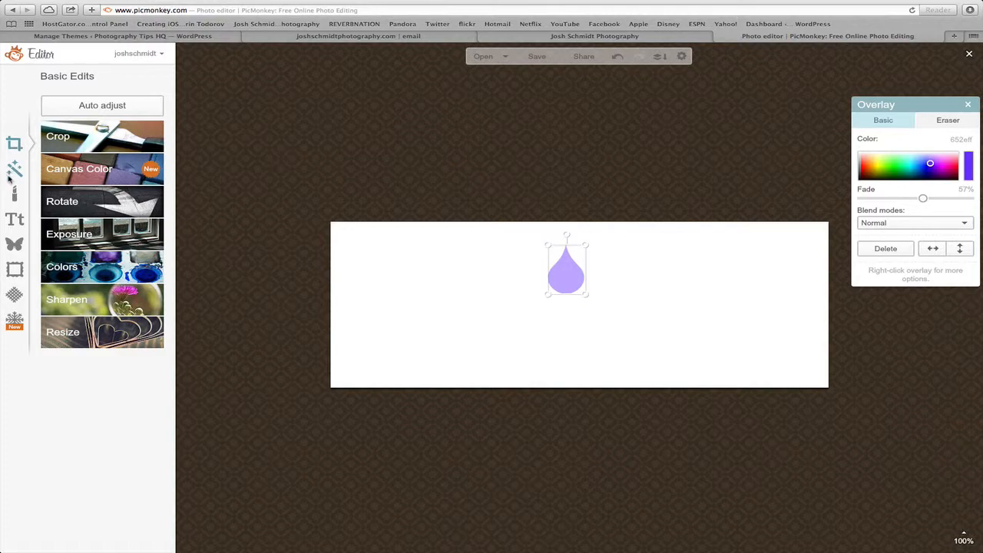
pyautogui.click(13, 170)
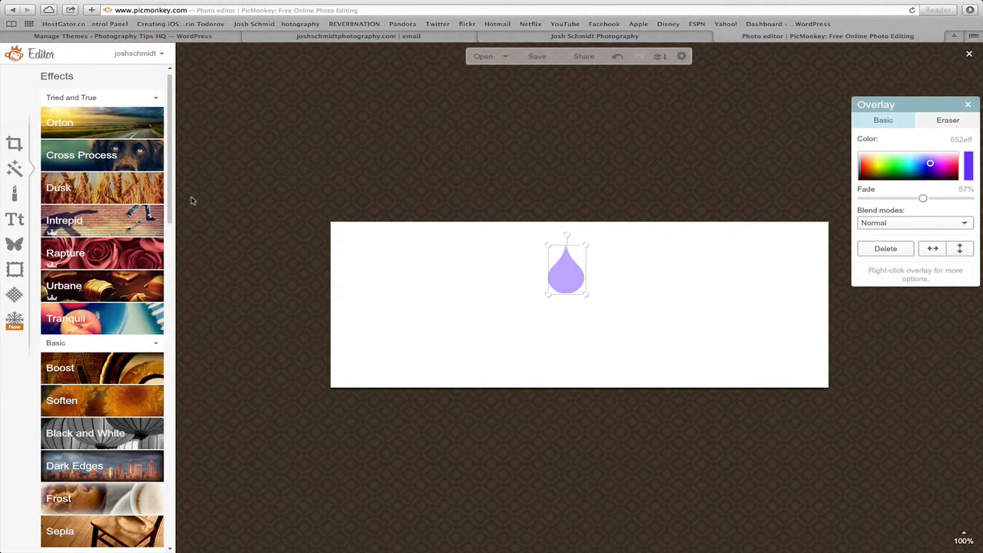
pyautogui.scroll(-15, 146, 212)
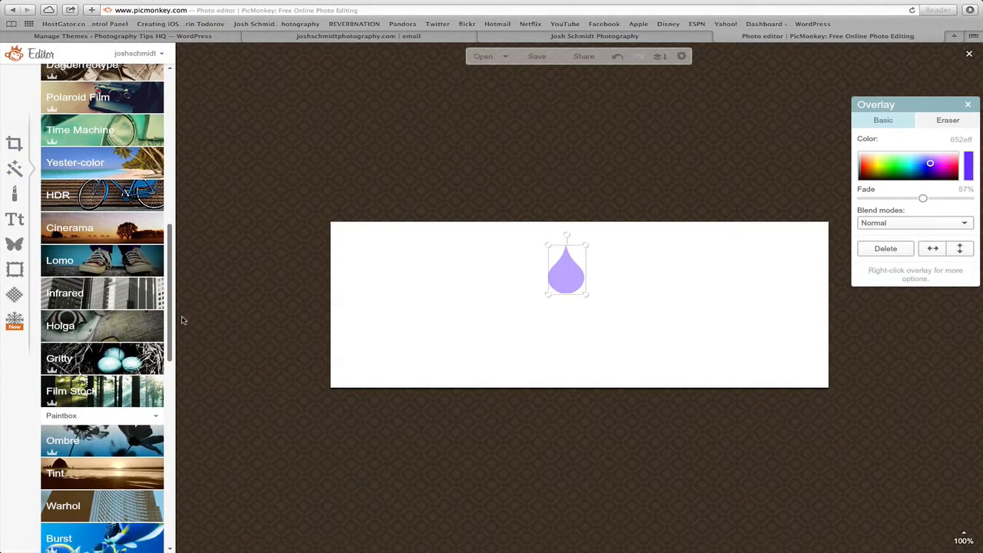
pyautogui.moveTo(182, 320)
pyautogui.mouseDown()
pyautogui.moveTo(174, 476)
pyautogui.moveTo(128, 86)
pyautogui.mouseUp()
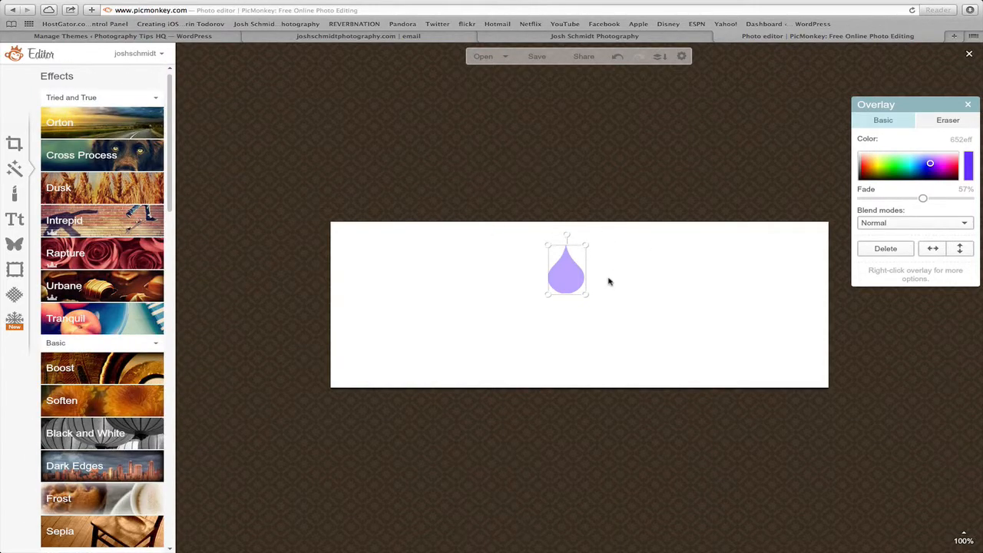
pyautogui.click(888, 251)
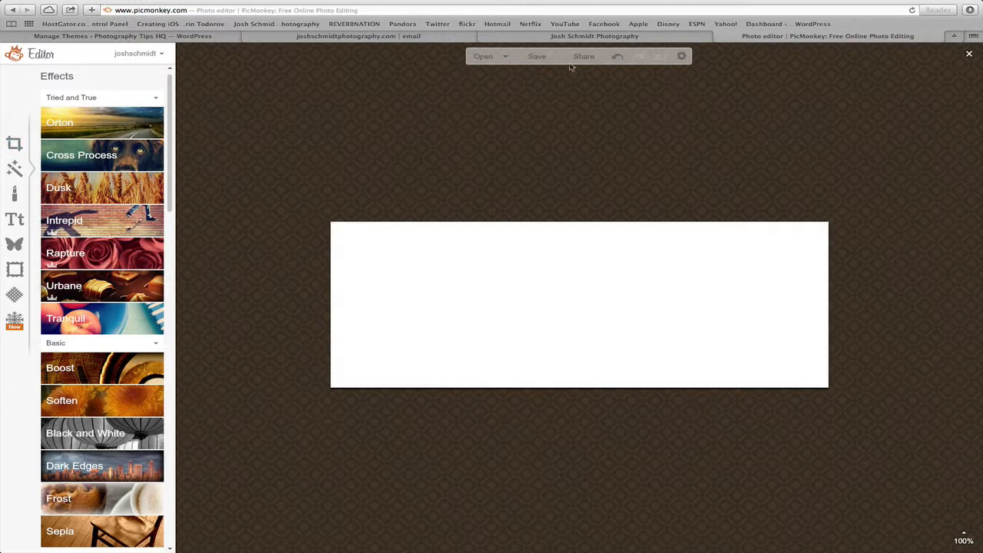
# - Switch to the photography page on Facebook and publish the prepared Christmas Card Sessions photo post
pyautogui.click(647, 37)
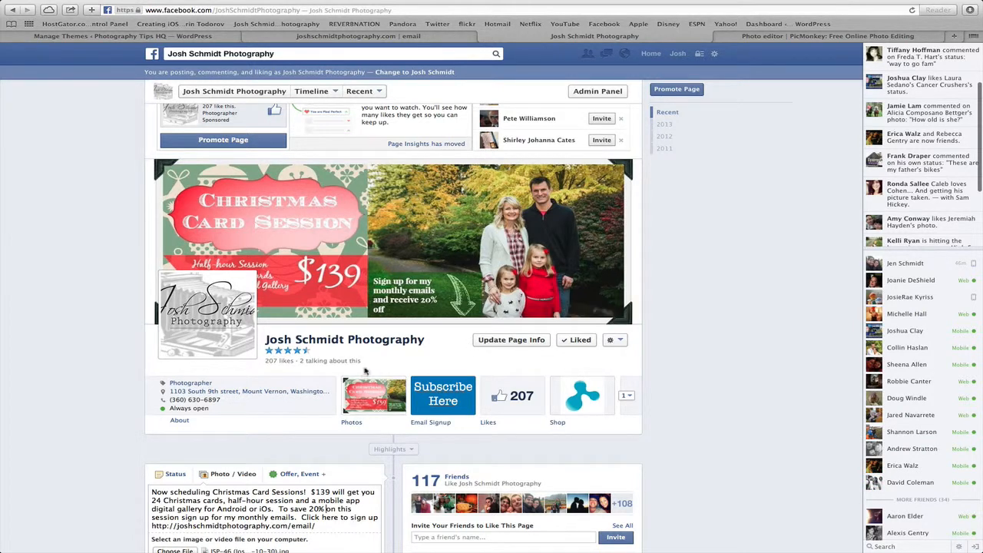
pyautogui.scroll(-3, 259, 468)
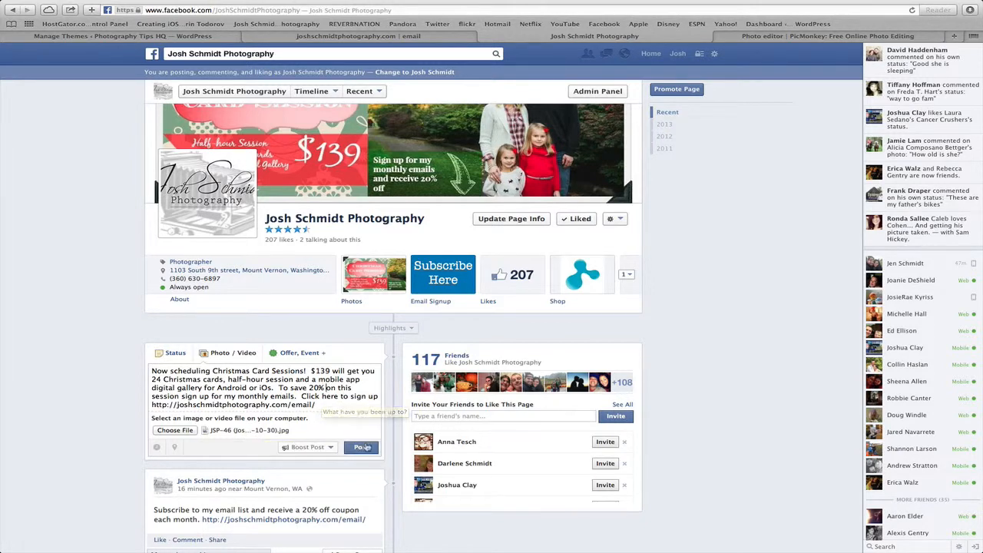
pyautogui.click(363, 447)
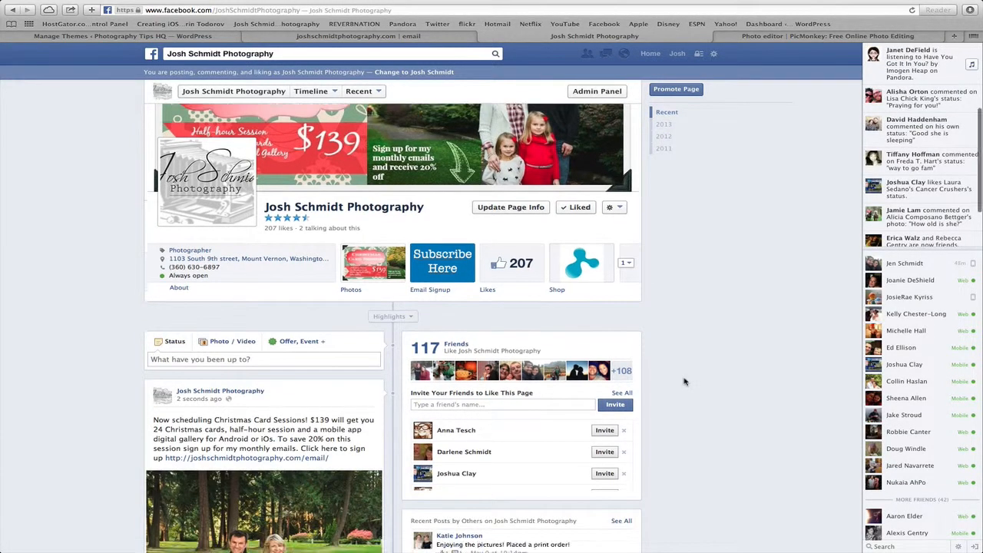
# - Open the boost settings of the new Christmas post and set the audience to people chosen through targeting
pyautogui.scroll(-3, 684, 380)
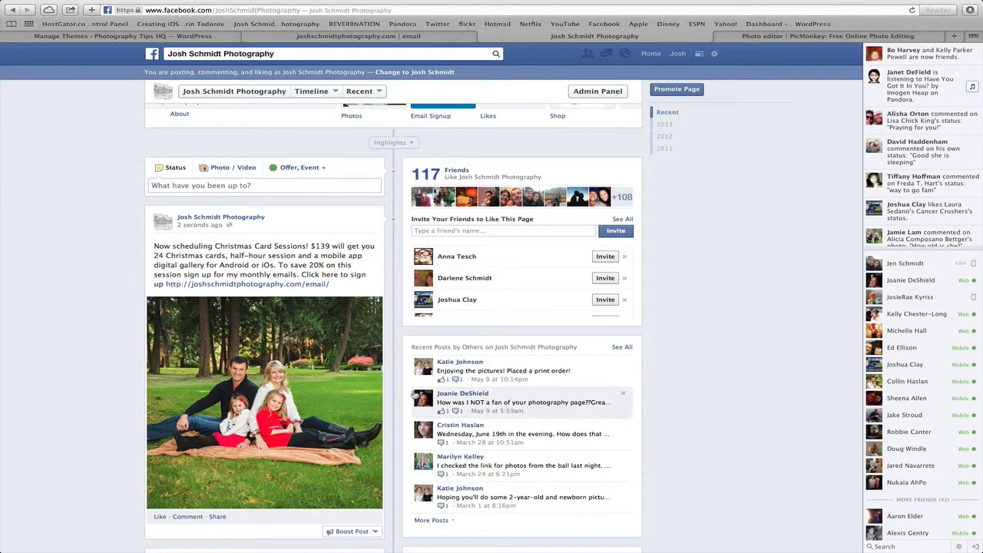
pyautogui.click(376, 532)
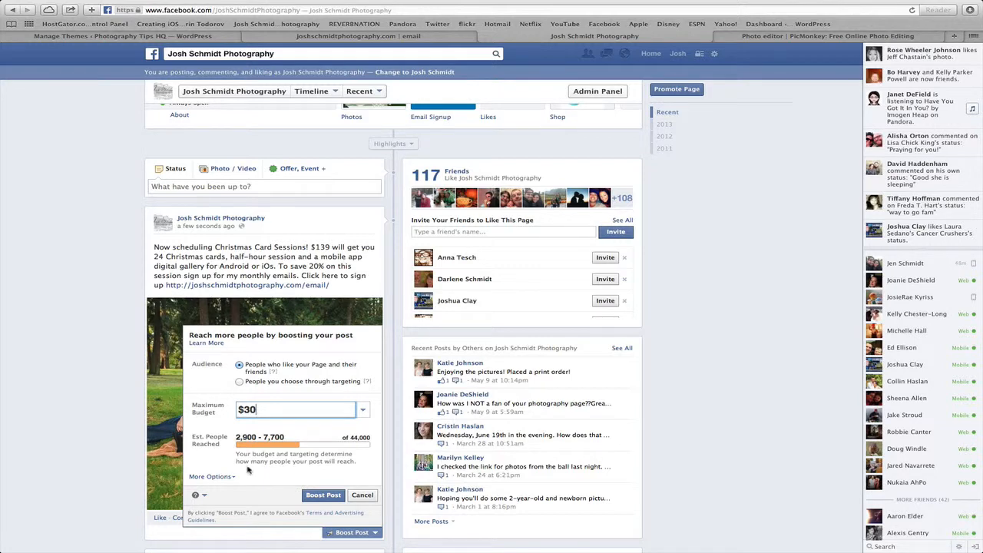
pyautogui.click(239, 382)
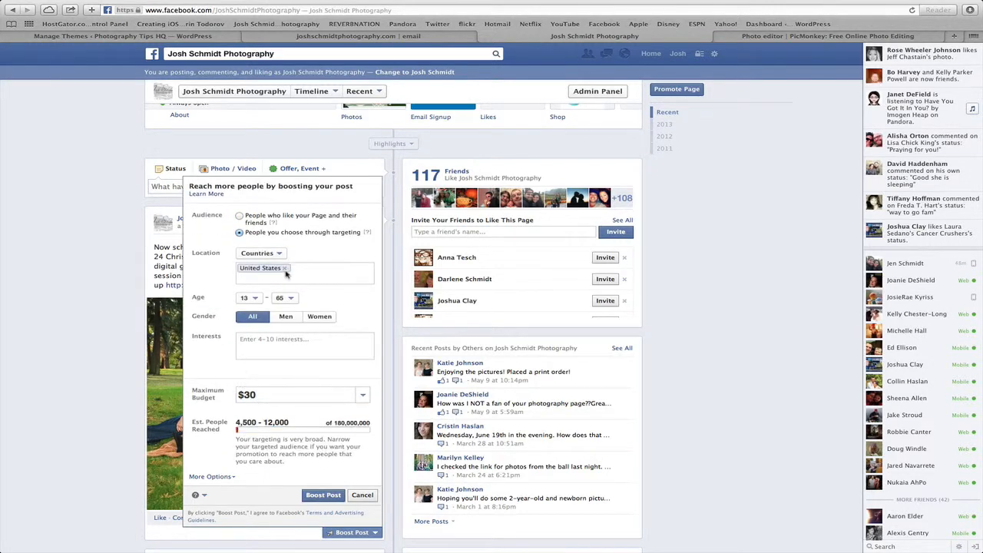
# - Remove United States from the boost's target locations and change the location type to Cities
pyautogui.click(284, 268)
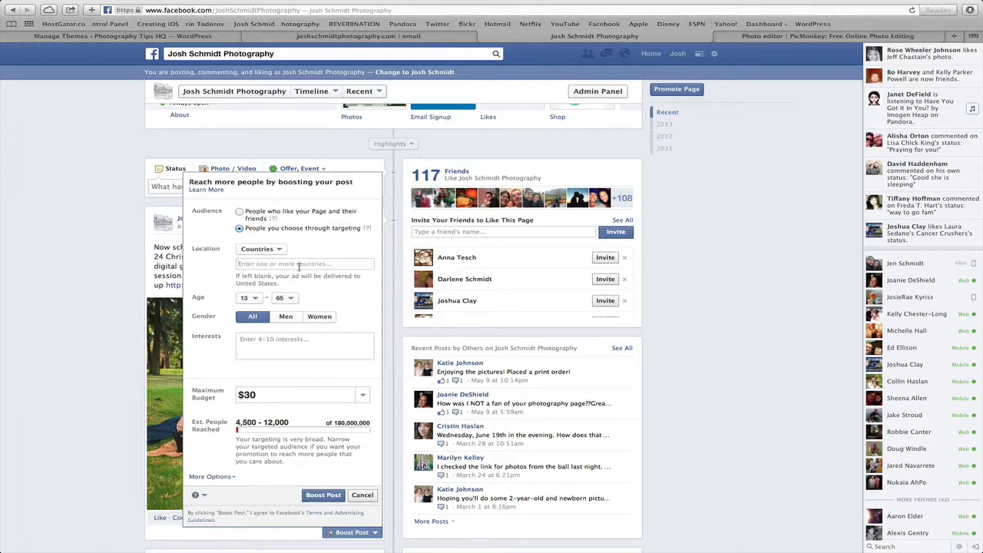
pyautogui.click(285, 253)
pyautogui.click(283, 259)
# - Search the target cities for "mount" and clear the location entry
pyautogui.write('m')
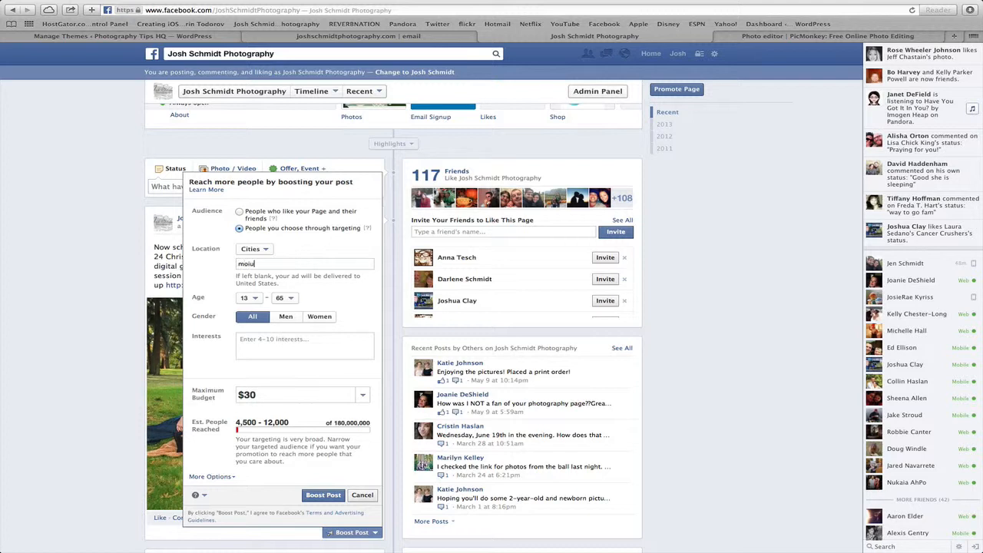
pyautogui.write('ount')
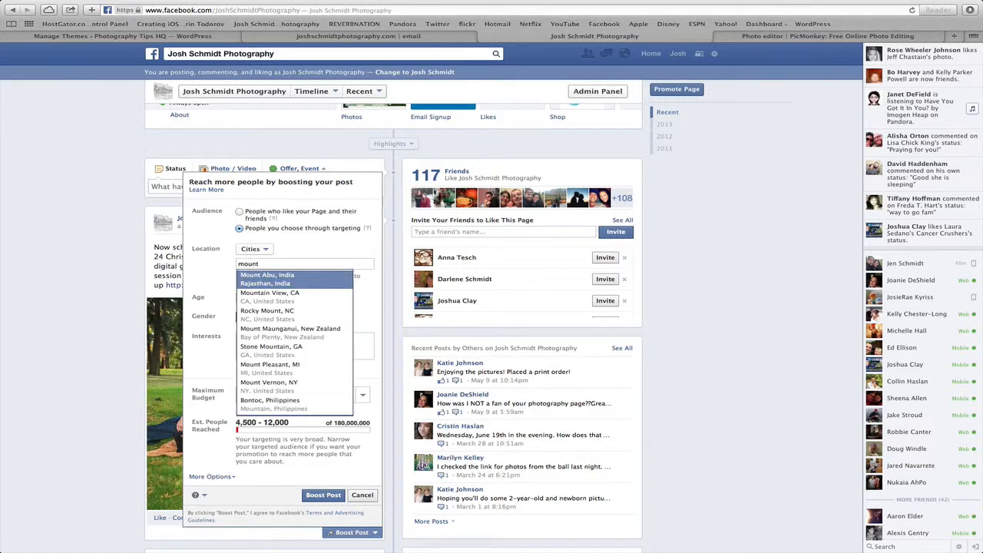
pyautogui.press('BackSpace')
pyautogui.press('BackSpace')
pyautogui.press('BackSpace')
pyautogui.press('BackSpace')
pyautogui.press('BackSpace')
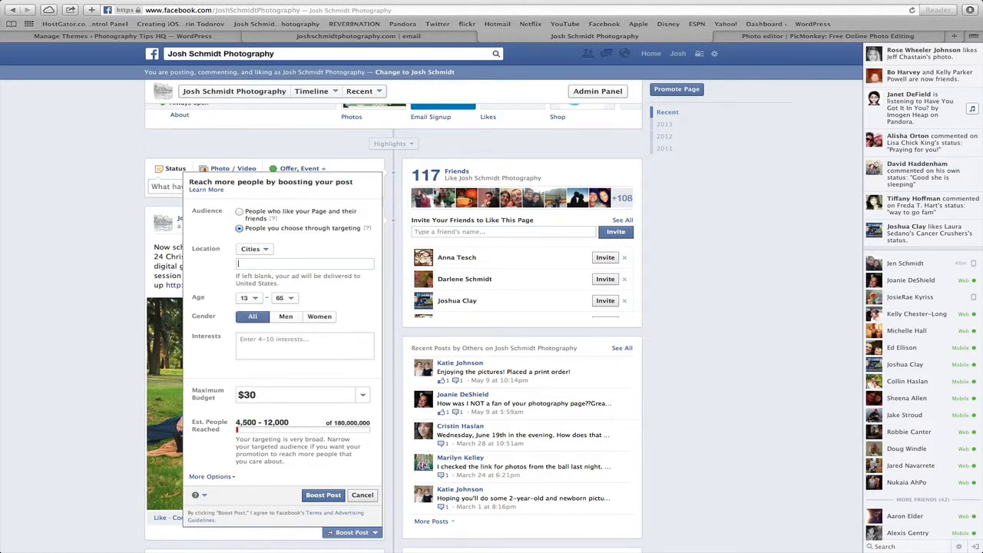
pyautogui.scroll(-1, 288, 354)
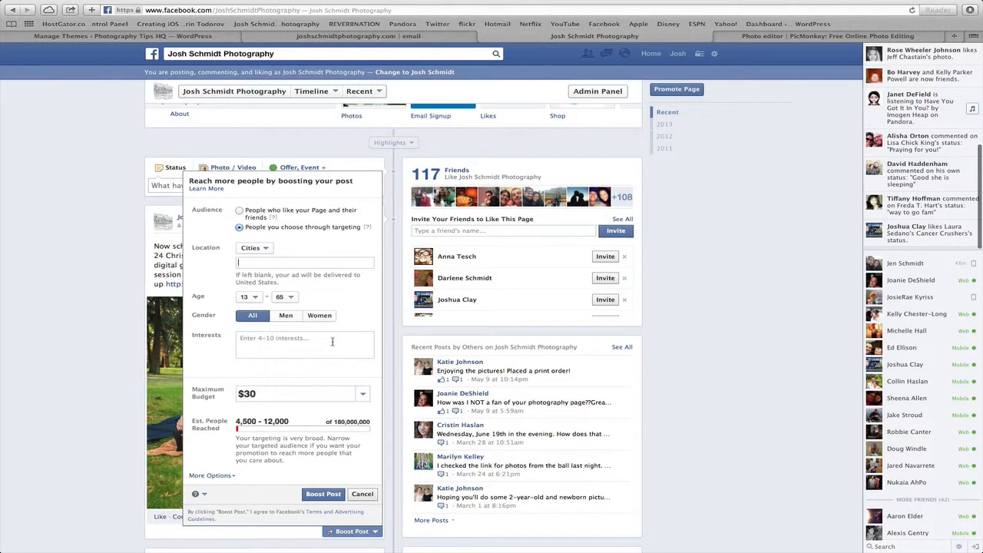
pyautogui.scroll(-2, 298, 421)
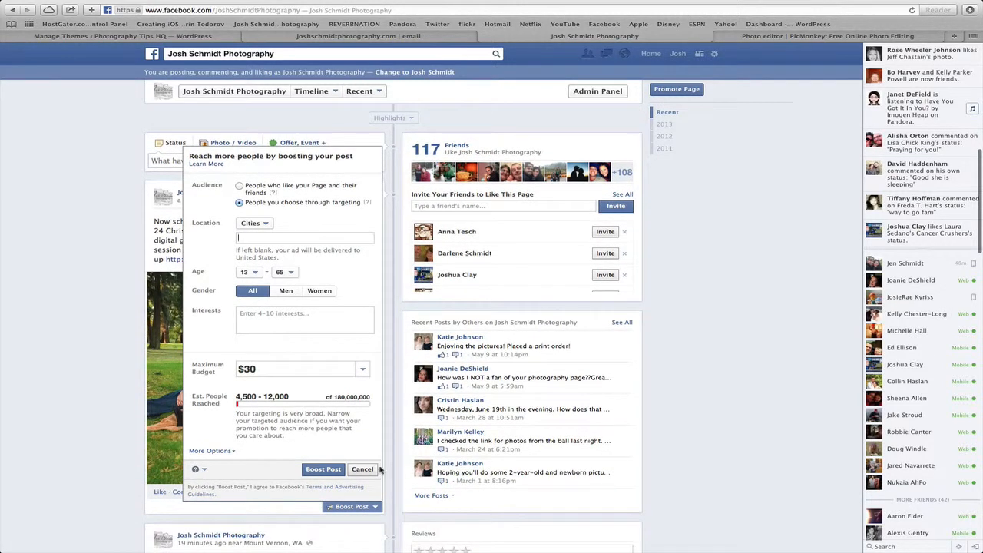
# - Cancel the post's boost settings and open Facebook's campaign overview for managing ads
pyautogui.click(367, 471)
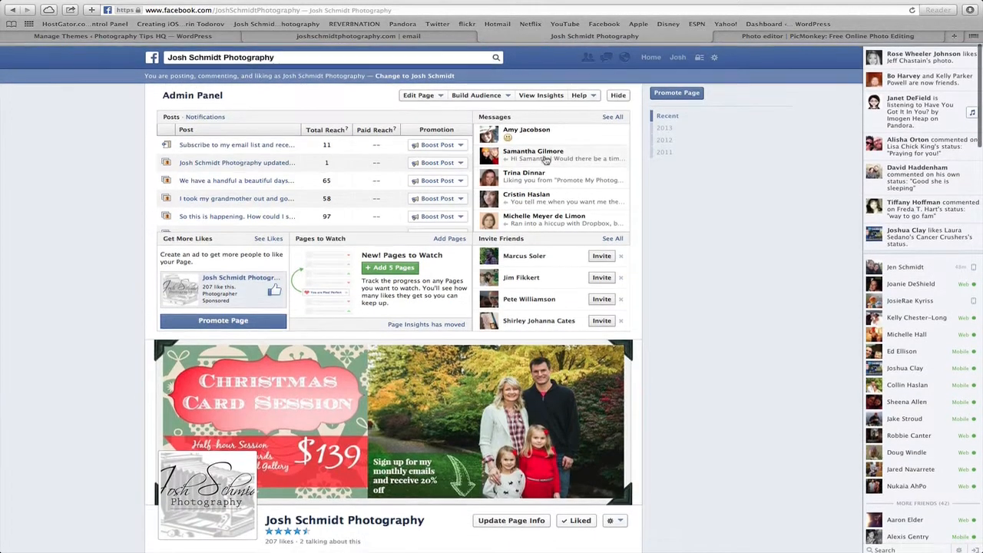
pyautogui.click(715, 55)
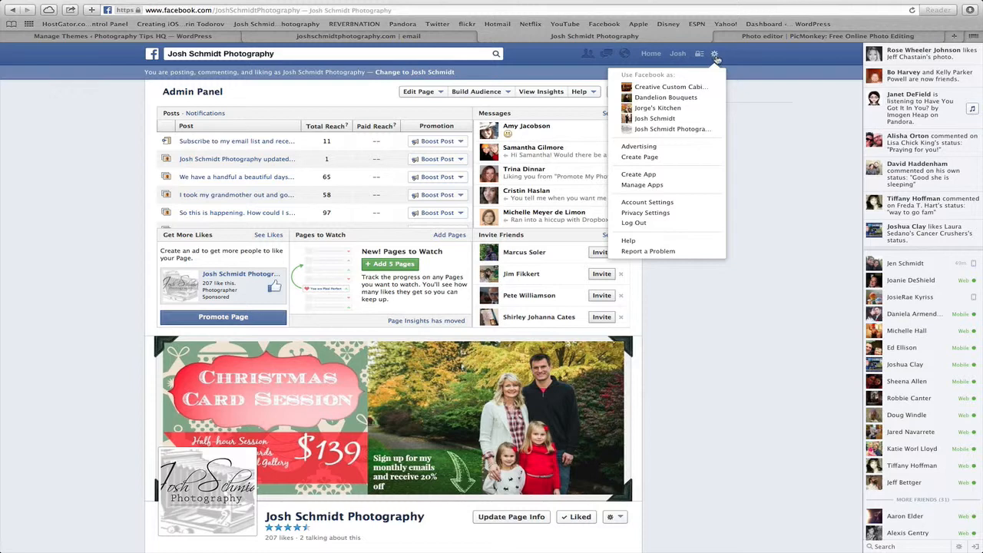
pyautogui.click(674, 148)
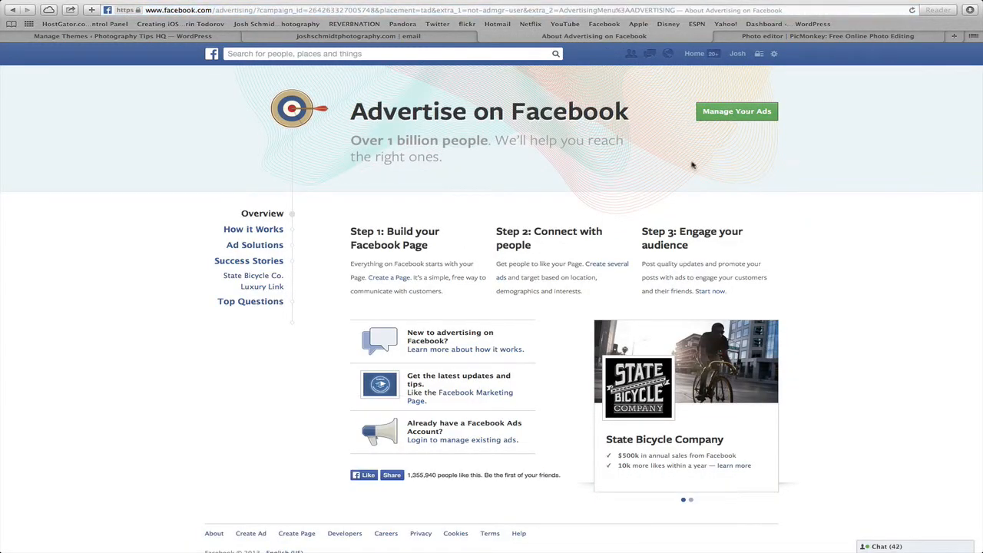
pyautogui.click(733, 113)
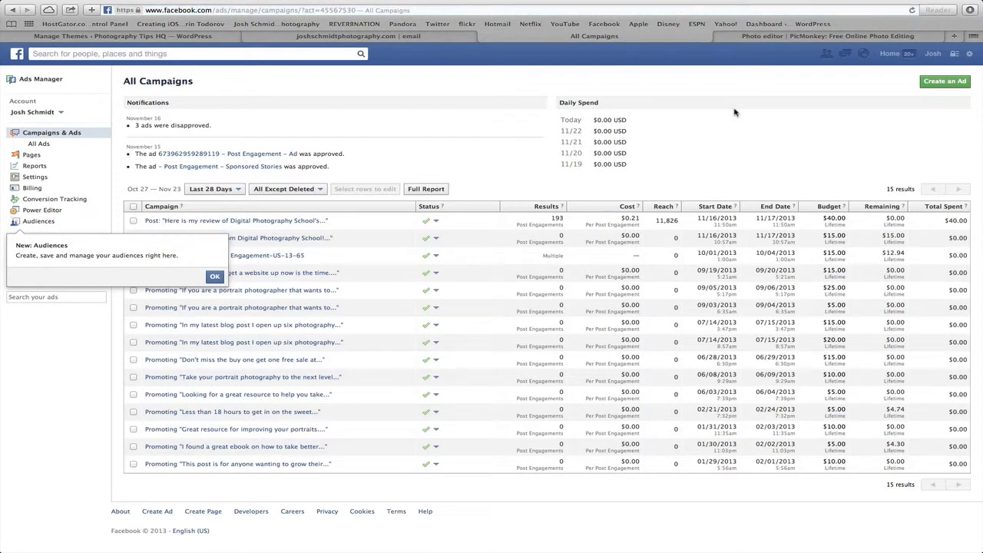
pyautogui.click(213, 276)
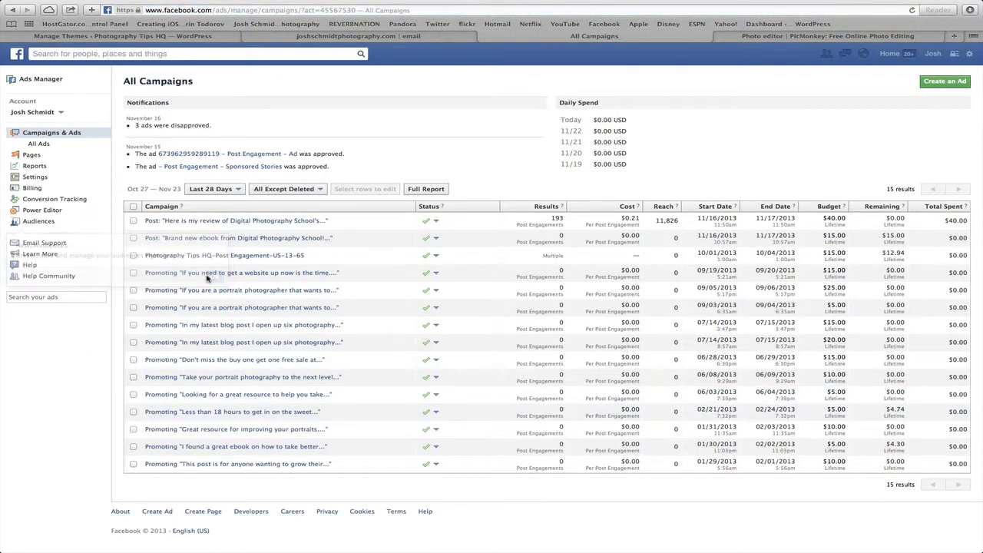
# - Start a Page Post Engagement ad for the photography page that promotes the "Now scheduling Christmas Card Sessions" post
pyautogui.click(948, 82)
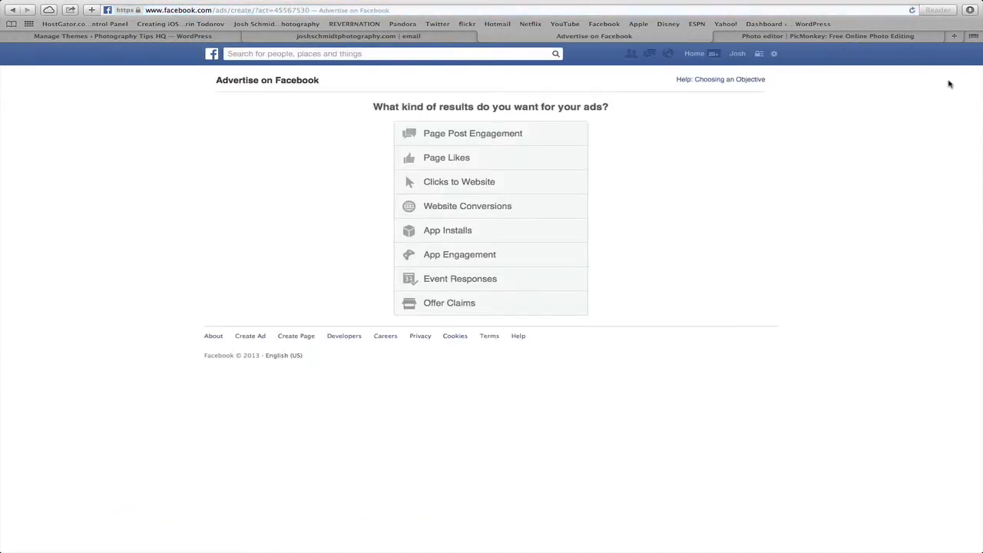
pyautogui.click(487, 139)
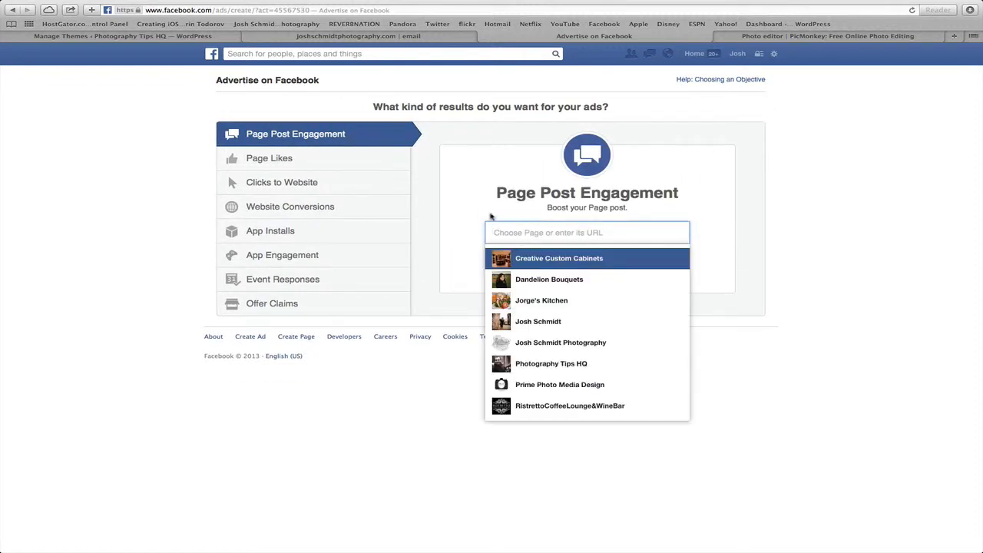
pyautogui.click(566, 347)
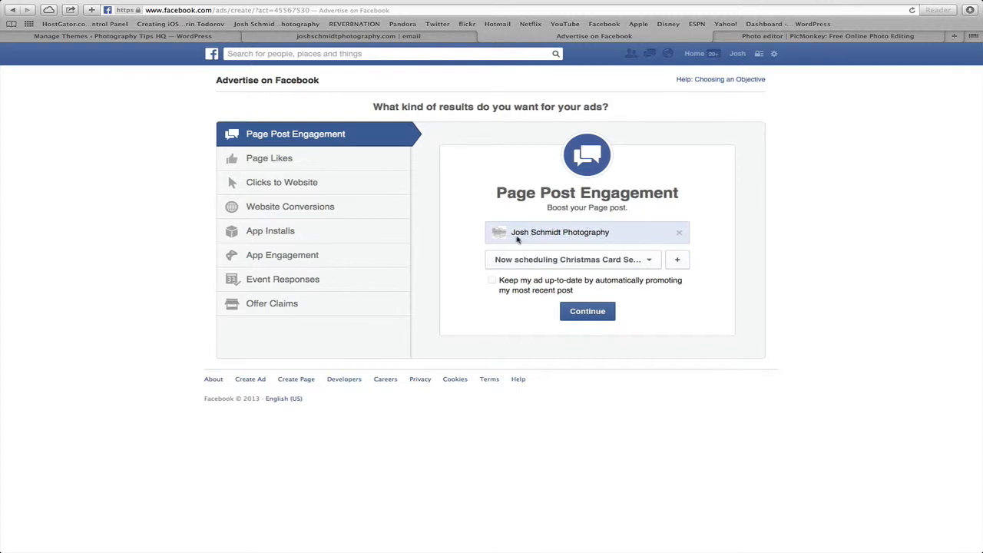
pyautogui.click(651, 263)
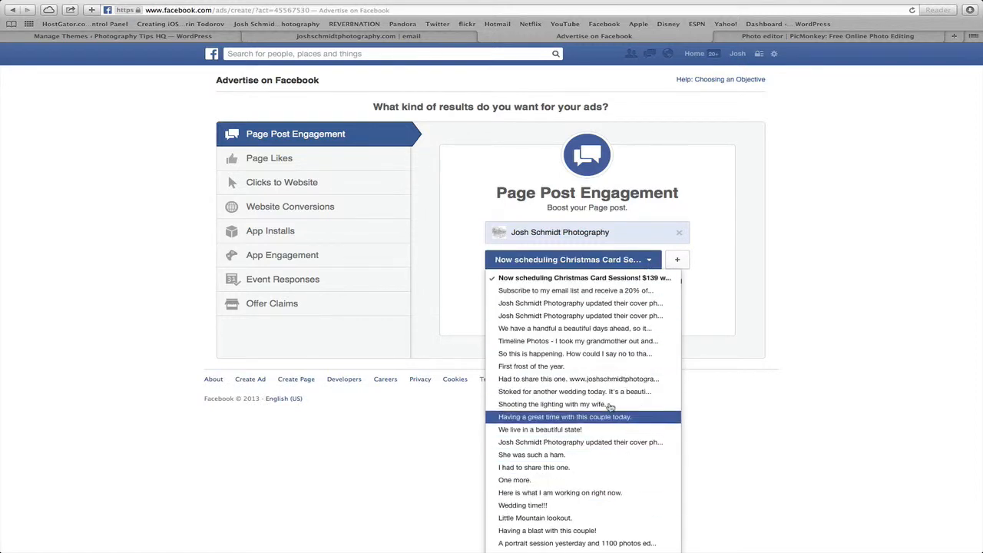
pyautogui.click(596, 278)
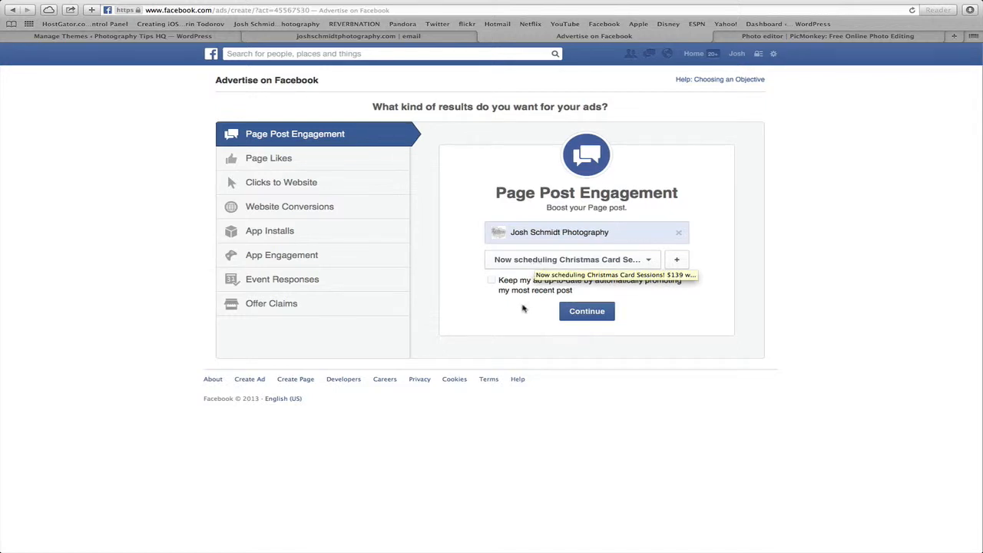
pyautogui.click(589, 312)
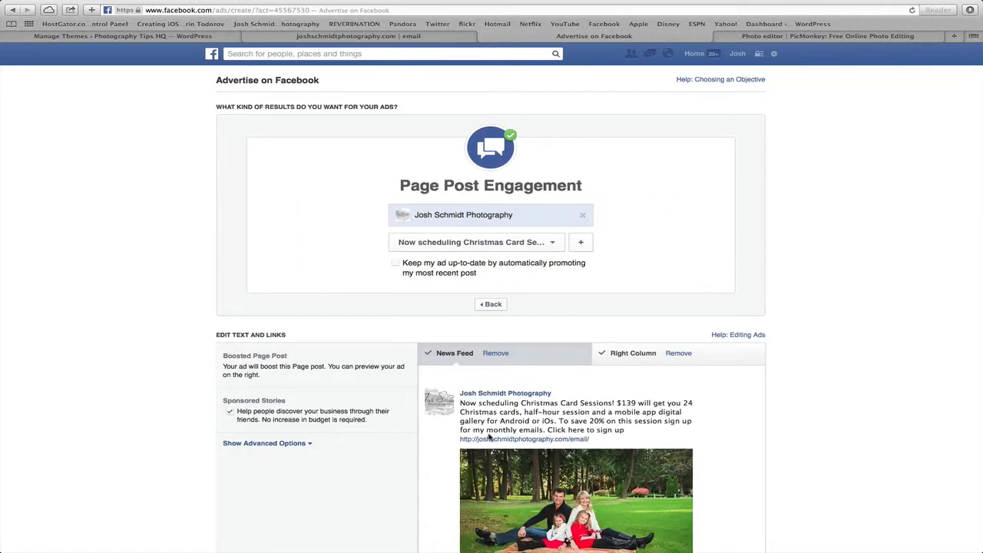
# - Remove the Right Column placement from the ad, keeping only News Feed
pyautogui.scroll(-5, 488, 436)
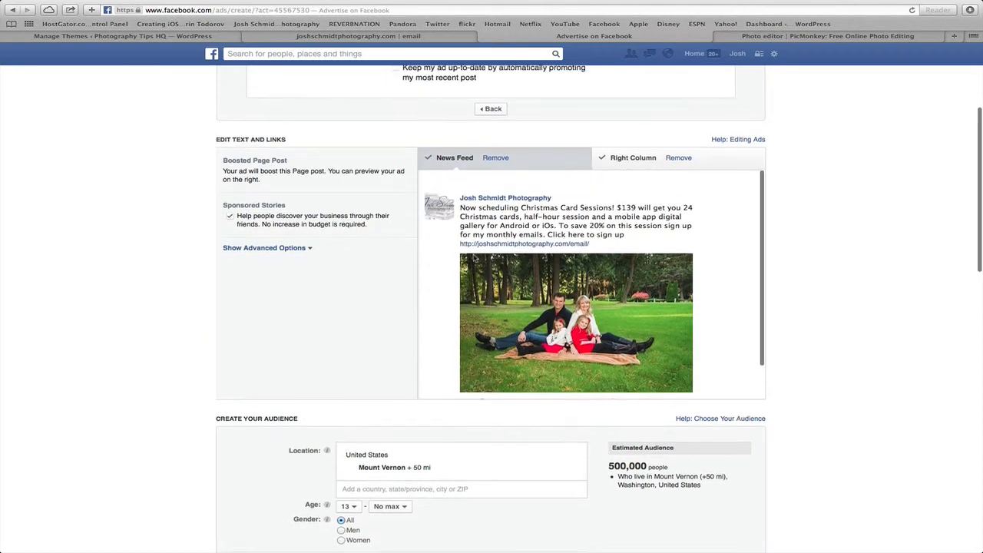
pyautogui.scroll(-2, 463, 308)
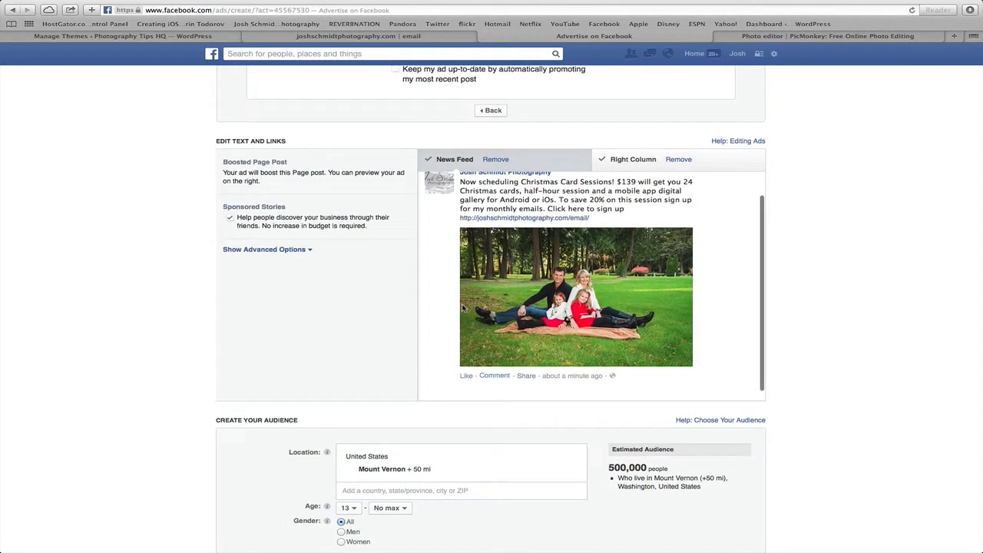
pyautogui.scroll(3, 463, 307)
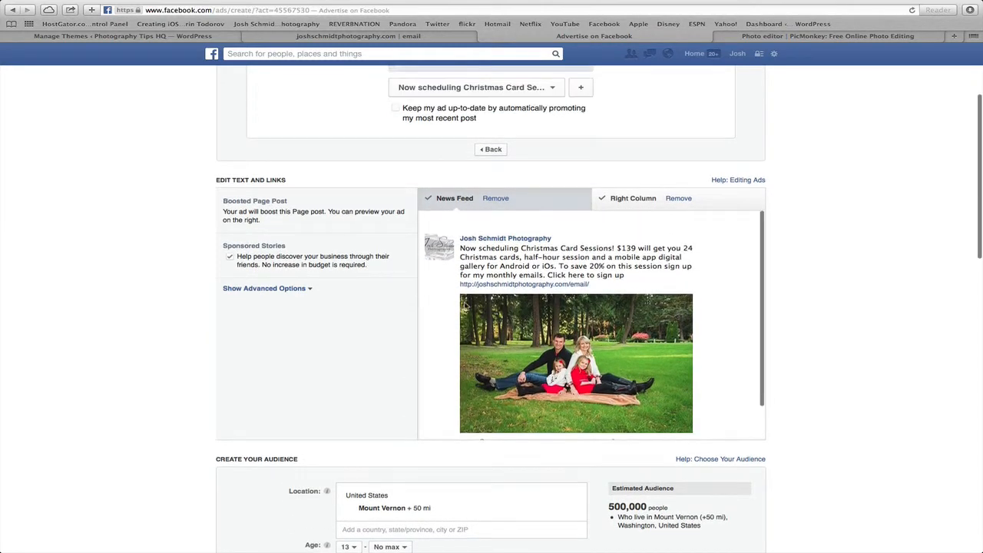
pyautogui.click(678, 198)
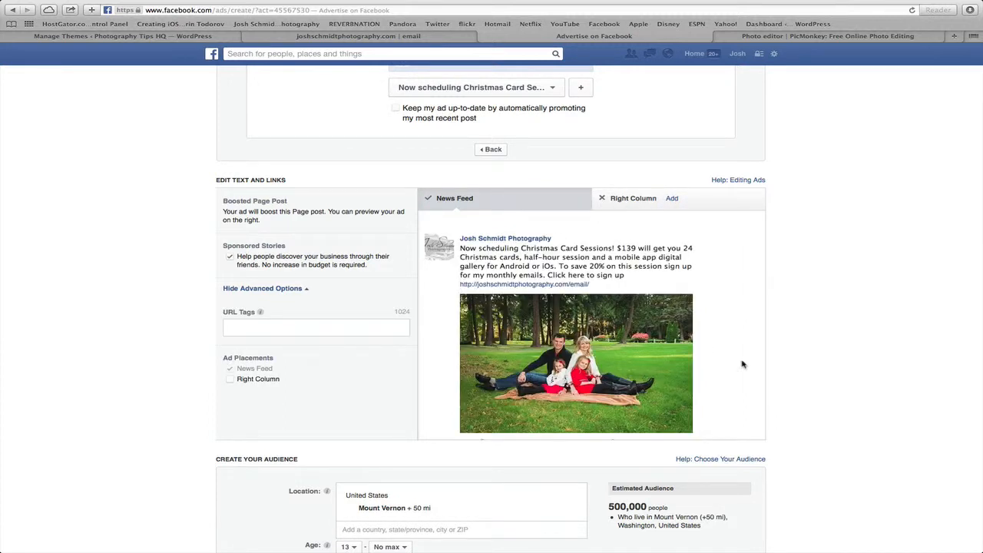
# - Narrow the ad's target location around Mount Vernon, trying a 25-mile radius and settling on 10 miles
pyautogui.scroll(-3, 722, 376)
pyautogui.scroll(-5, 718, 379)
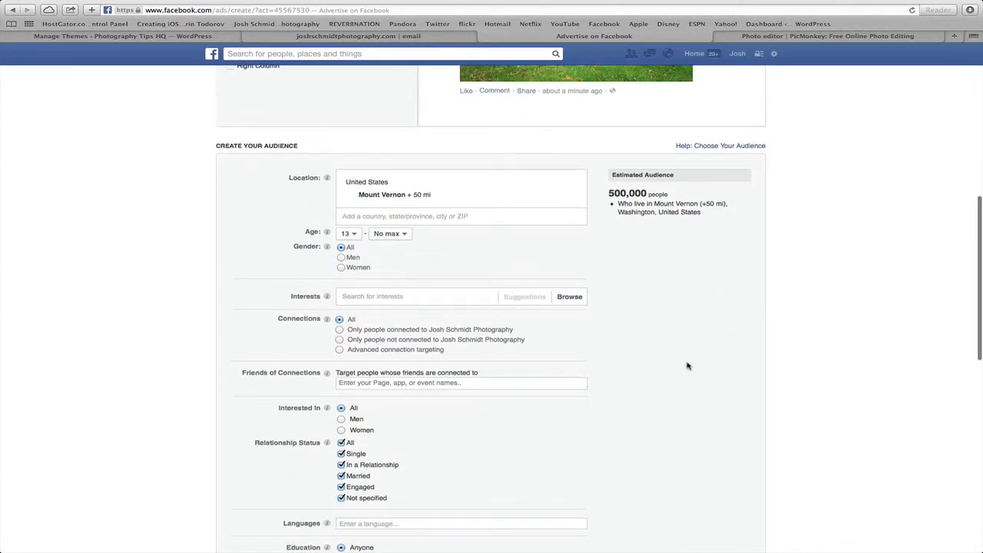
pyautogui.scroll(6, 686, 366)
pyautogui.scroll(2, 669, 350)
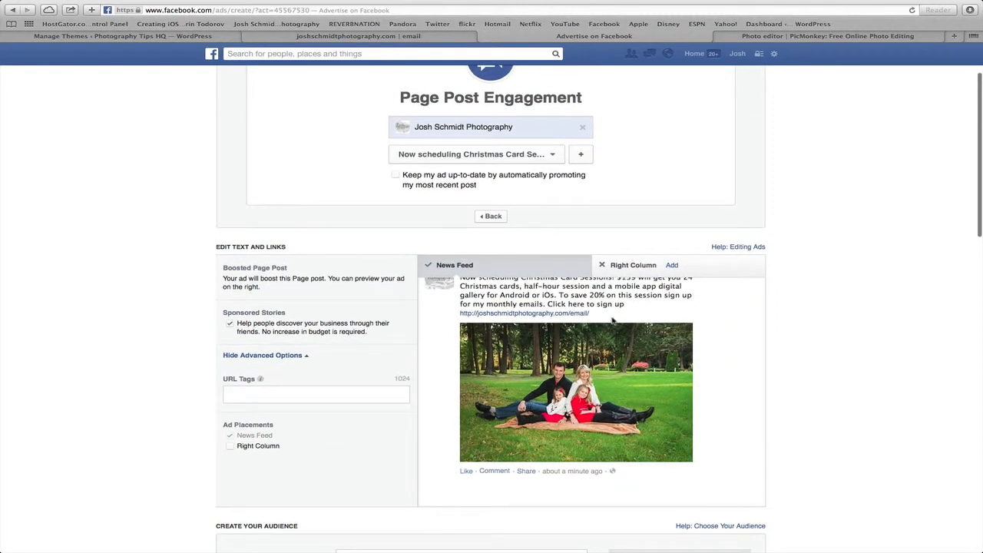
pyautogui.scroll(2, 712, 396)
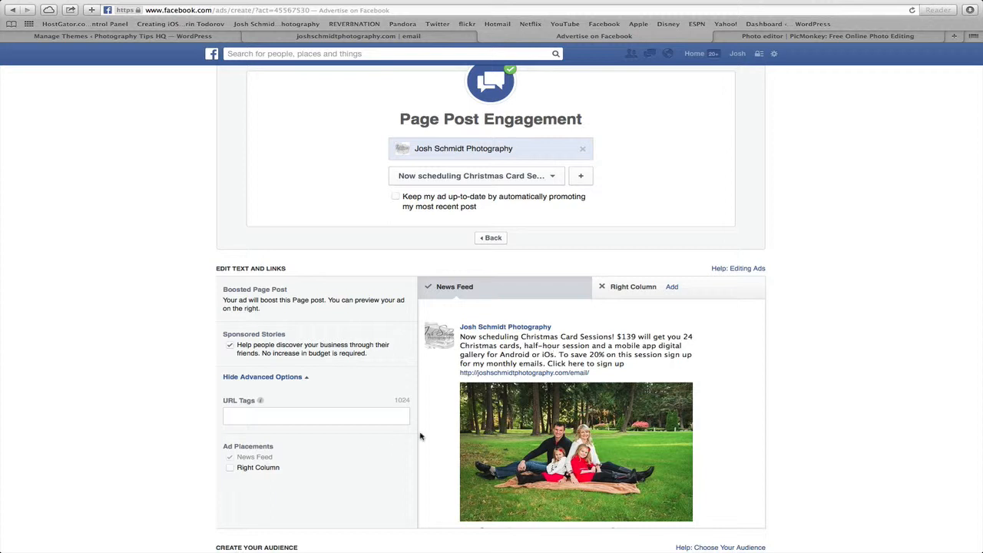
pyautogui.scroll(-5, 433, 467)
pyautogui.scroll(-5, 430, 475)
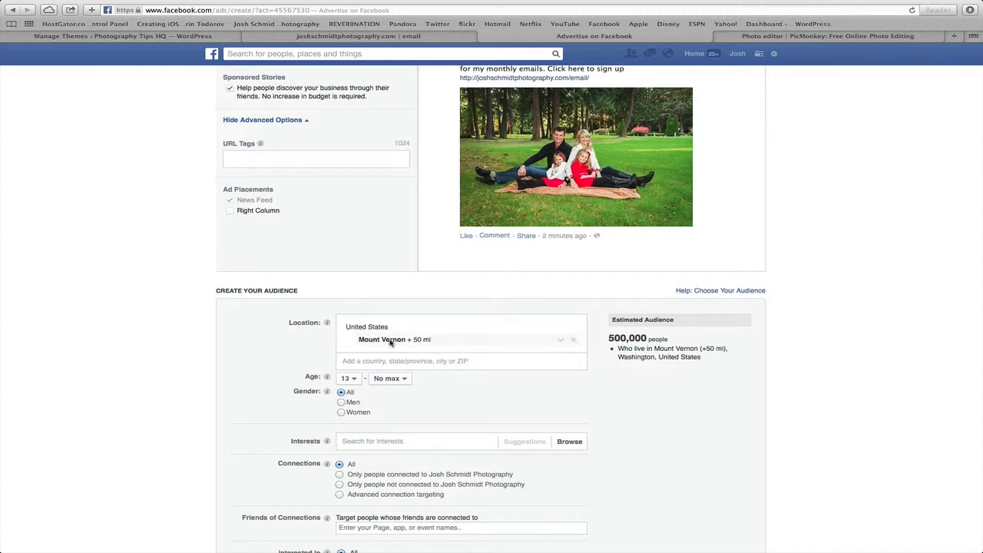
pyautogui.click(560, 340)
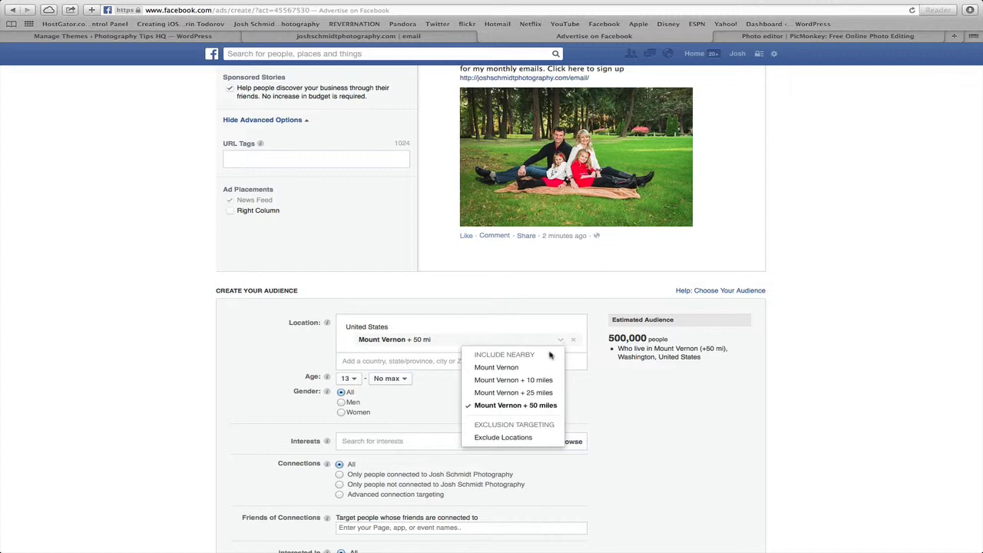
pyautogui.click(546, 393)
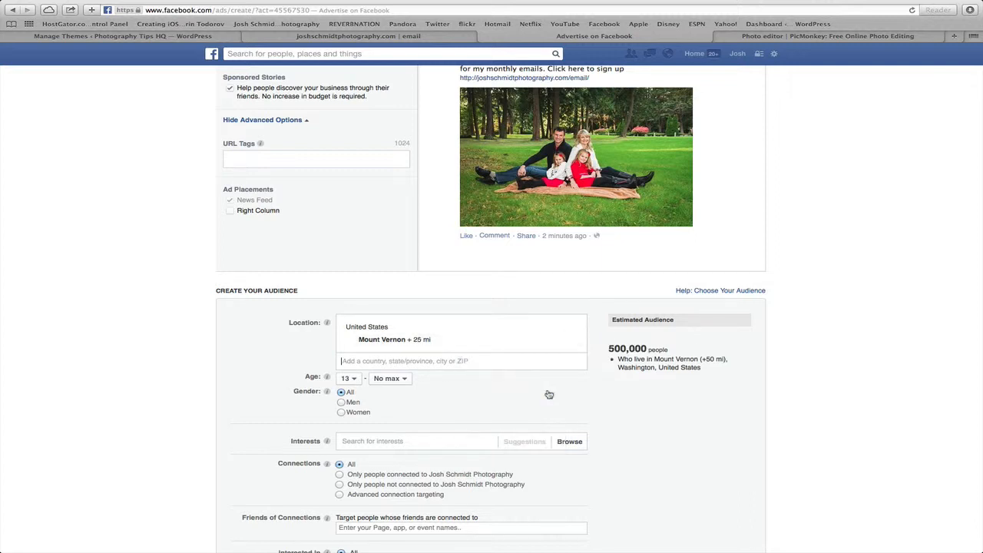
pyautogui.click(561, 342)
pyautogui.click(537, 382)
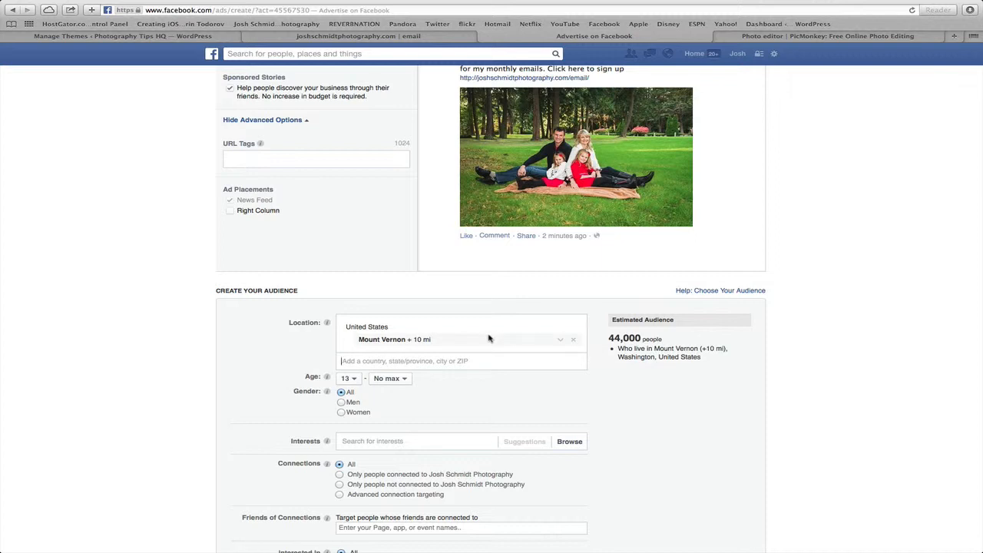
# - Set the target audience's age range to 20 through 52
pyautogui.click(354, 378)
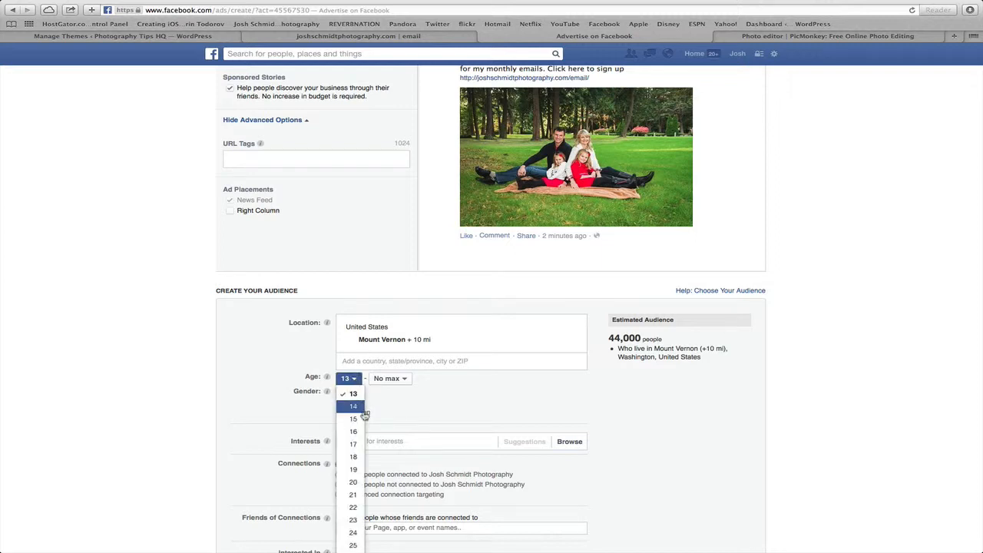
pyautogui.scroll(-3, 358, 407)
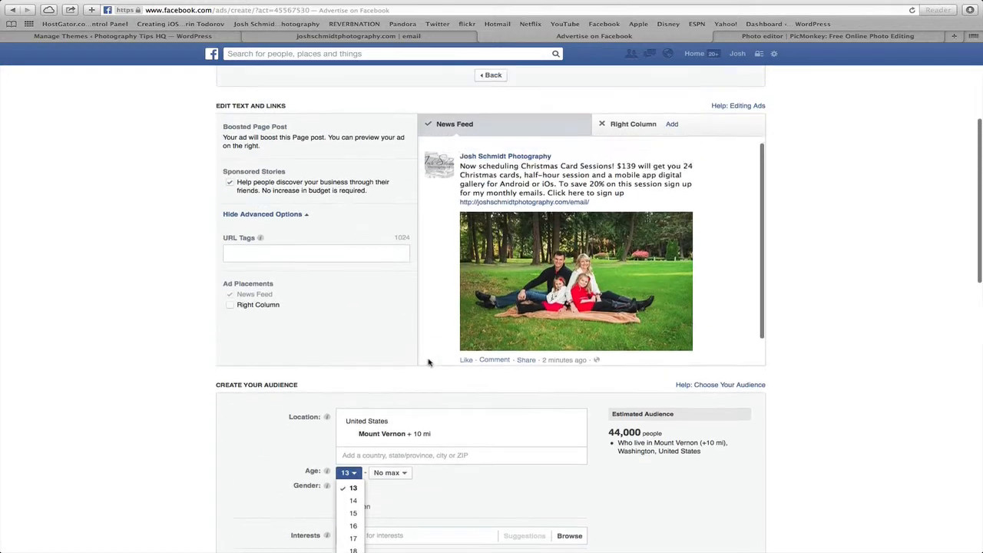
pyautogui.scroll(8, 430, 363)
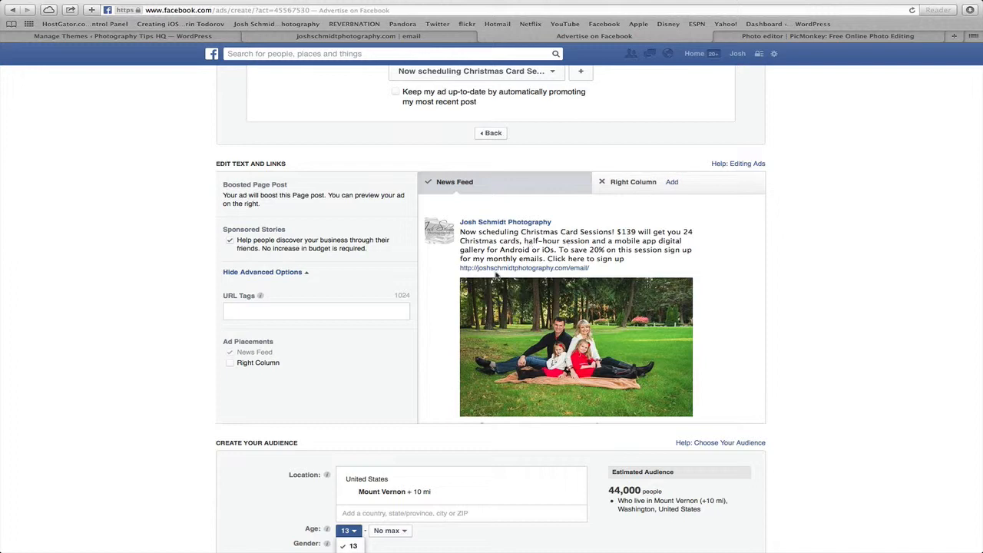
pyautogui.scroll(-5, 302, 452)
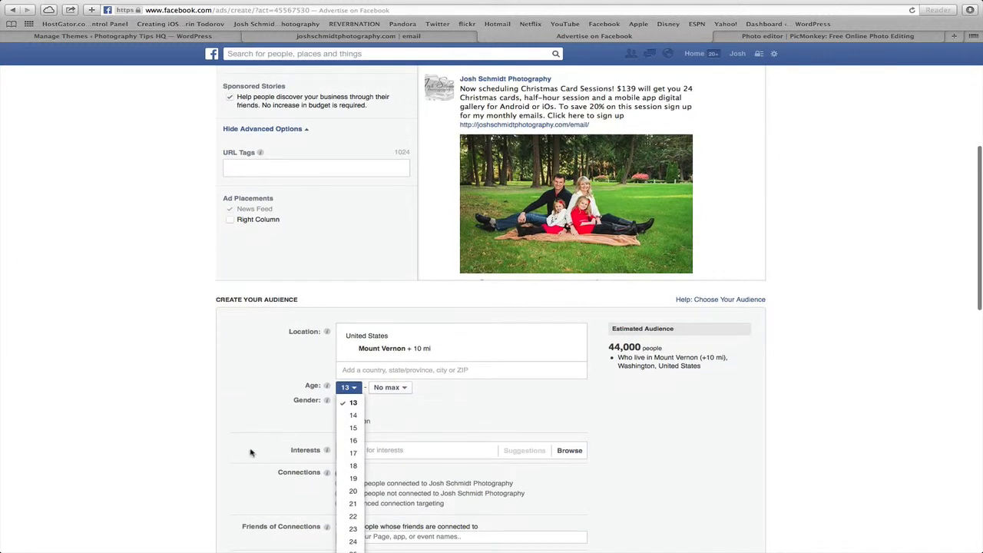
pyautogui.scroll(-1, 345, 479)
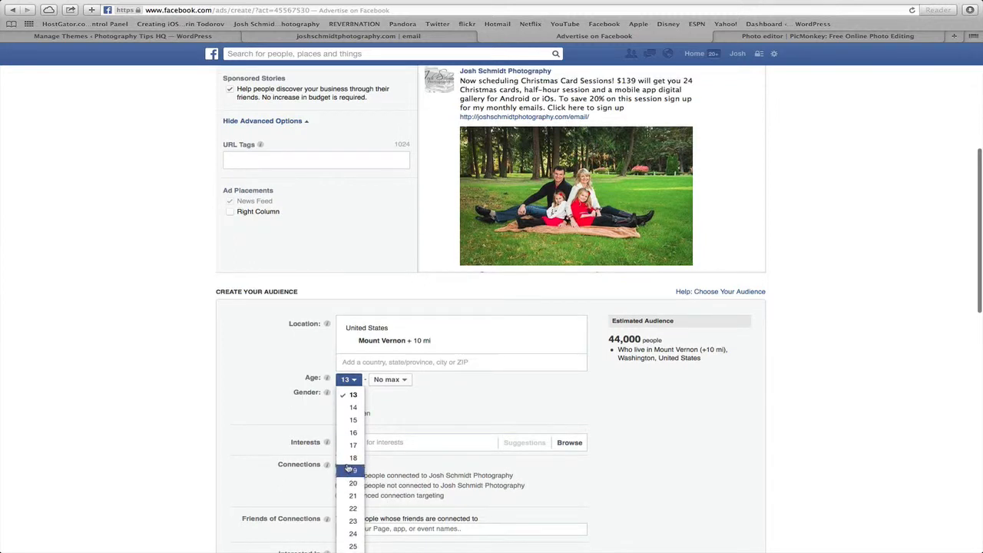
pyautogui.click(350, 483)
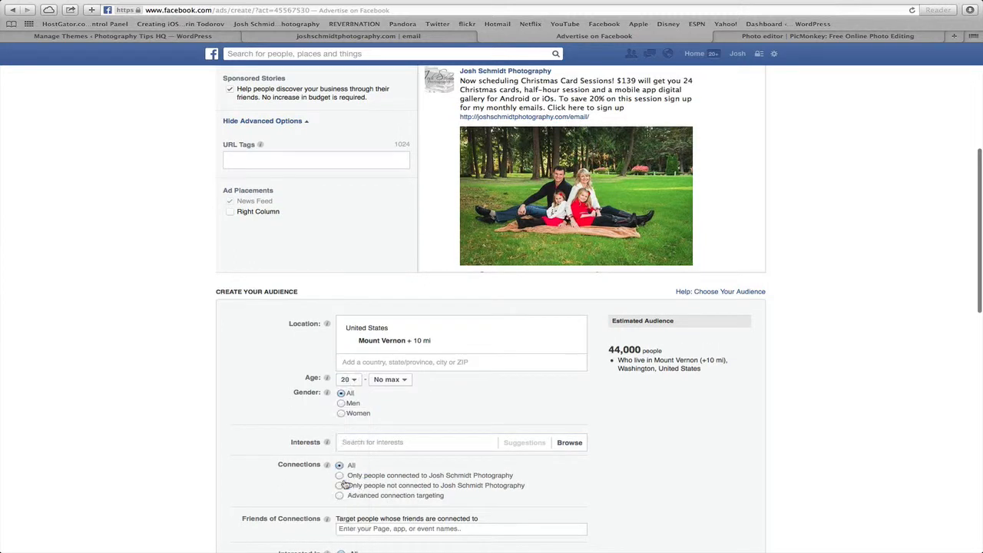
pyautogui.click(401, 380)
pyautogui.scroll(-8, 456, 473)
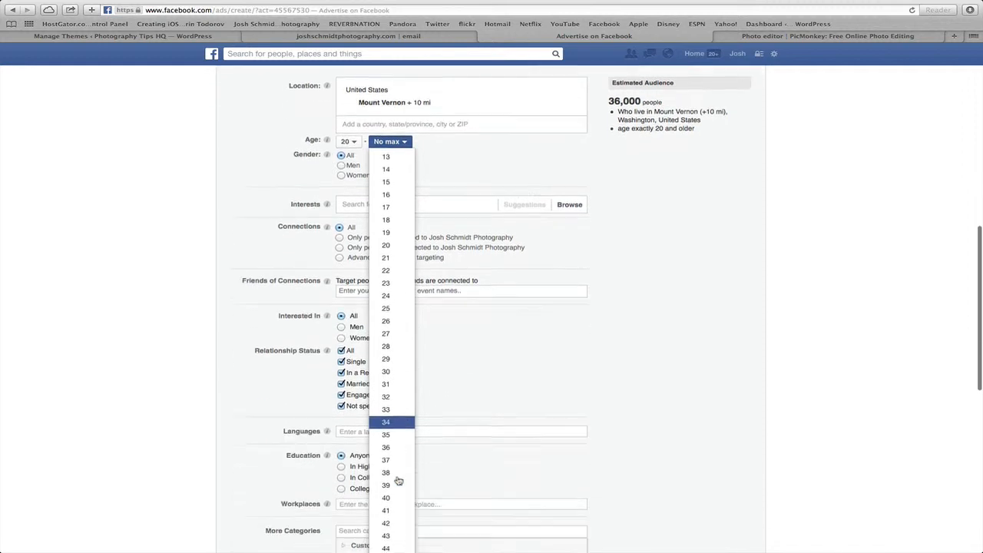
pyautogui.scroll(-5, 398, 480)
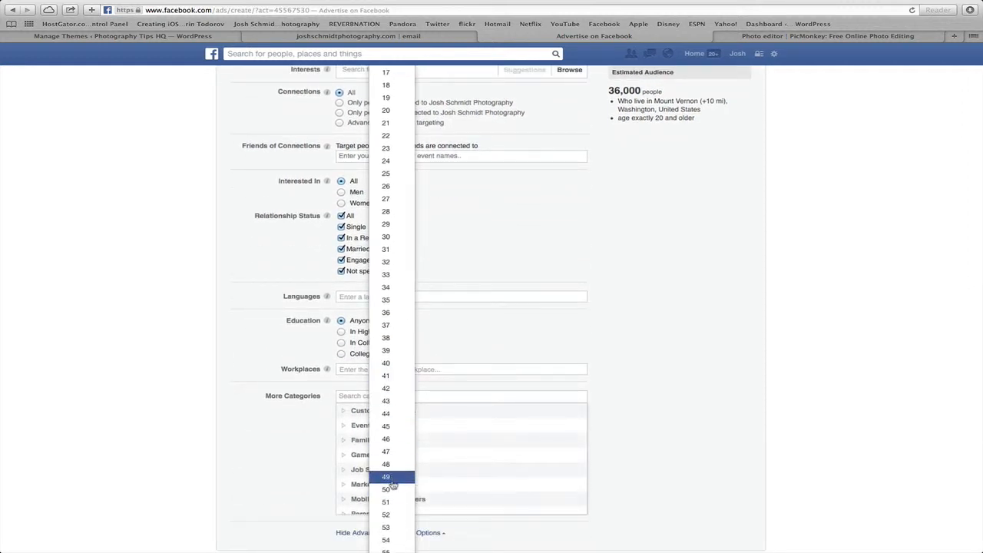
pyautogui.click(388, 517)
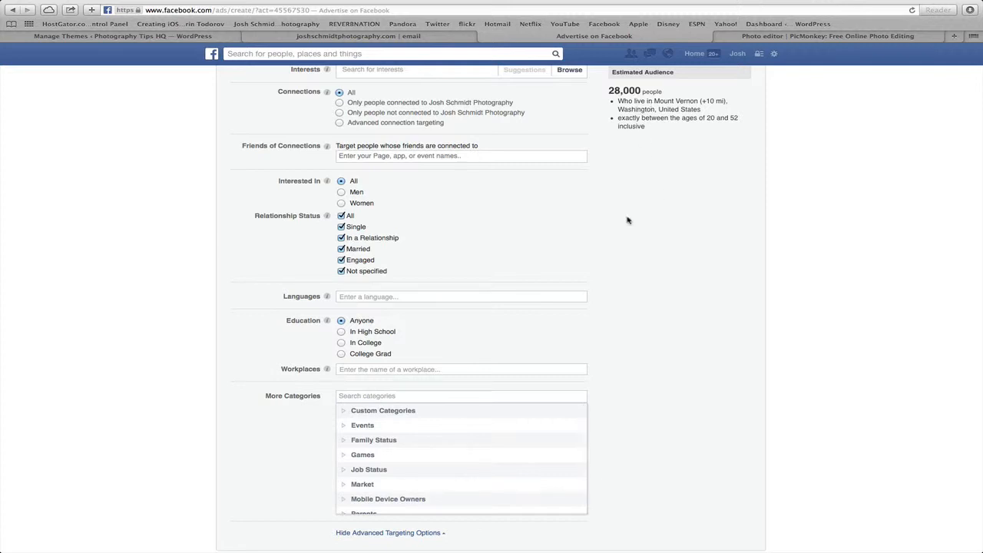
# - Exclude Single and Not specified from the audience's relationship statuses, keeping In a Relationship, Married and Engaged
pyautogui.scroll(2, 626, 220)
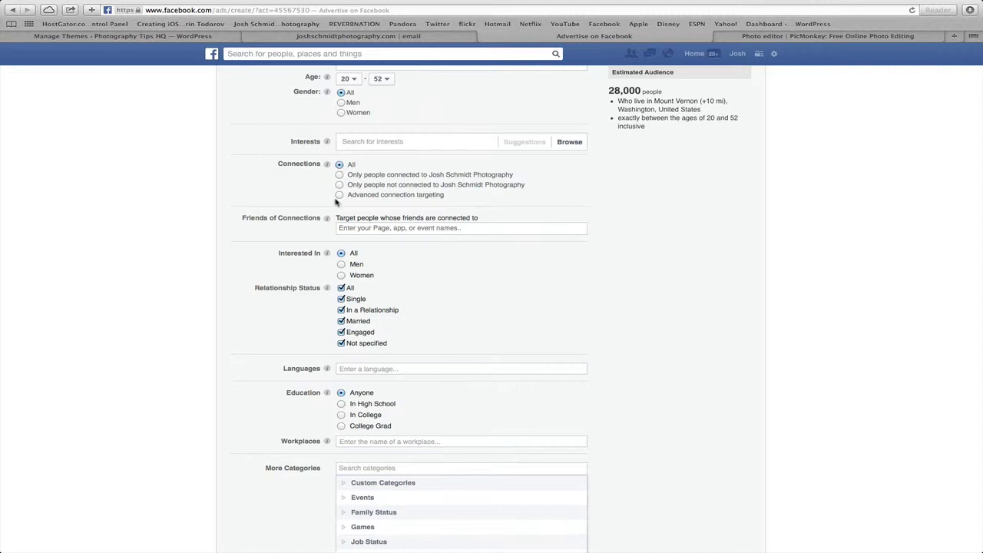
pyautogui.moveTo(328, 166)
pyautogui.click(341, 301)
pyautogui.click(341, 301)
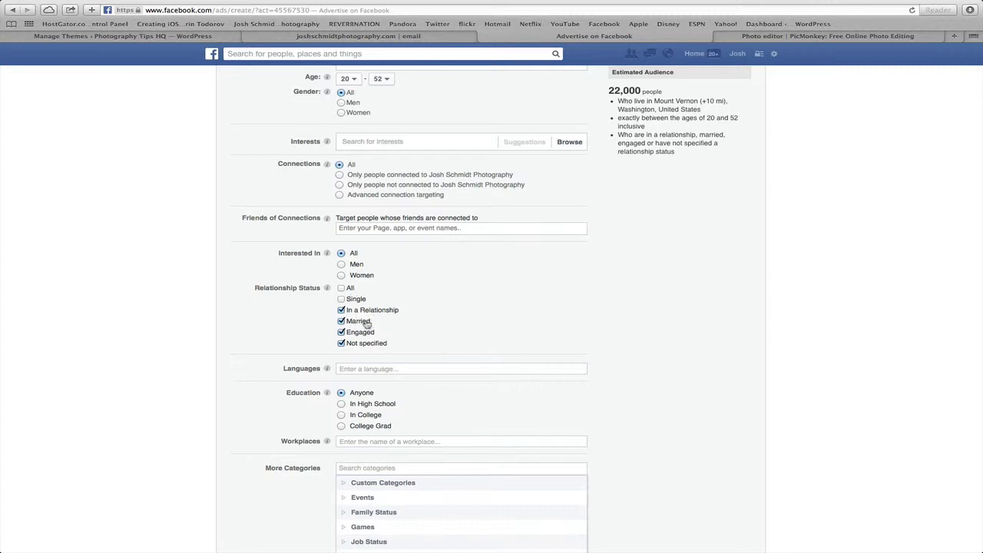
pyautogui.scroll(-1, 421, 360)
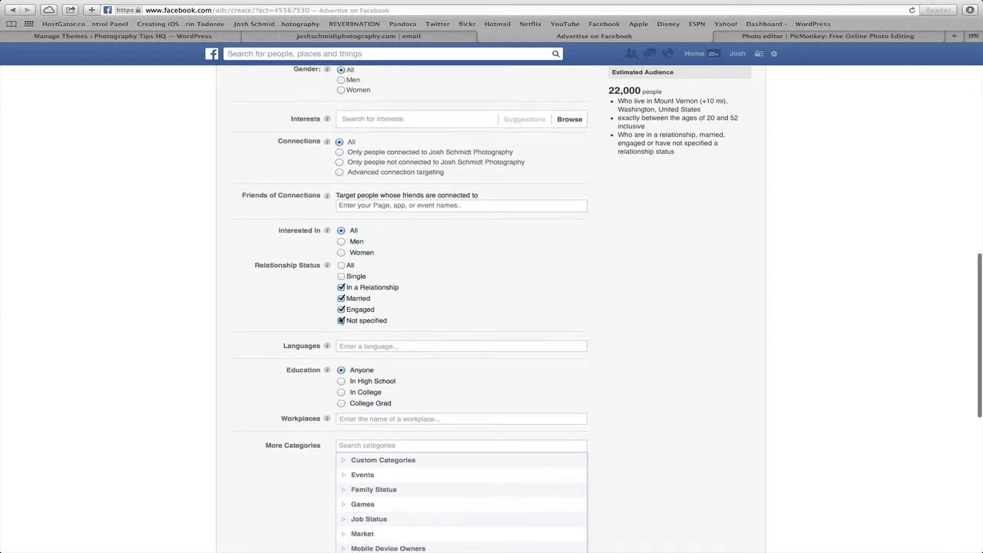
pyautogui.click(341, 320)
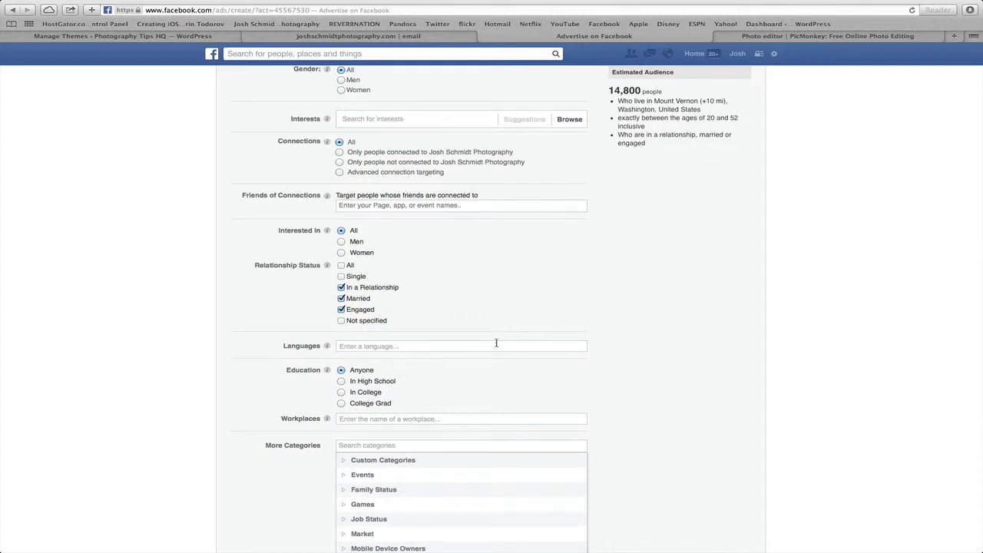
# - Switch the campaign budget from a daily amount to a Lifetime Budget of $30.00
pyautogui.scroll(3, 573, 206)
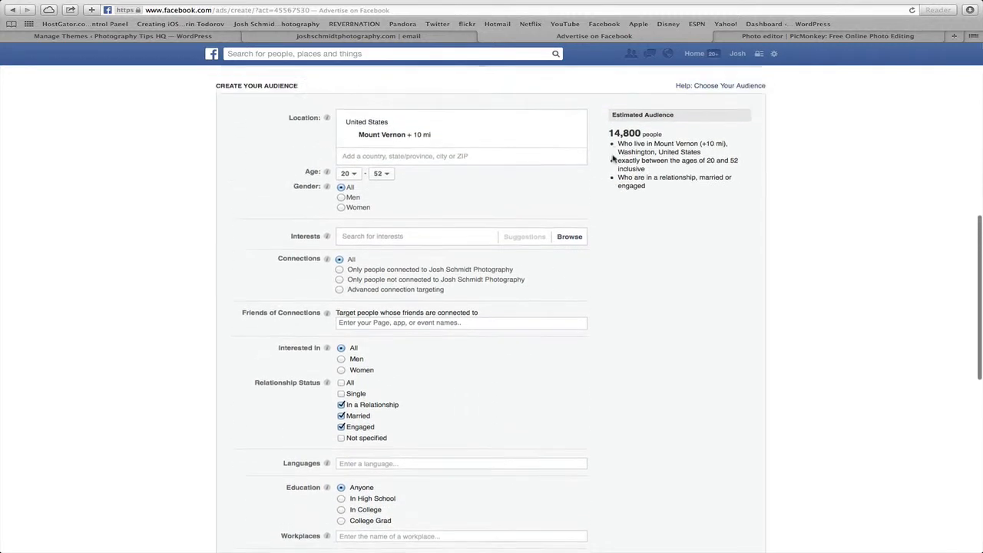
pyautogui.scroll(-5, 614, 158)
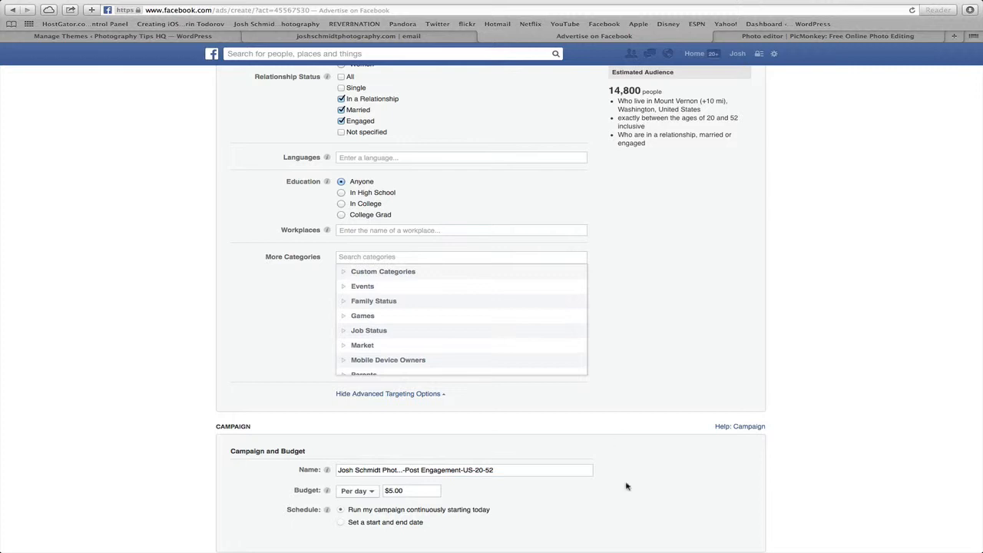
pyautogui.scroll(-4, 625, 487)
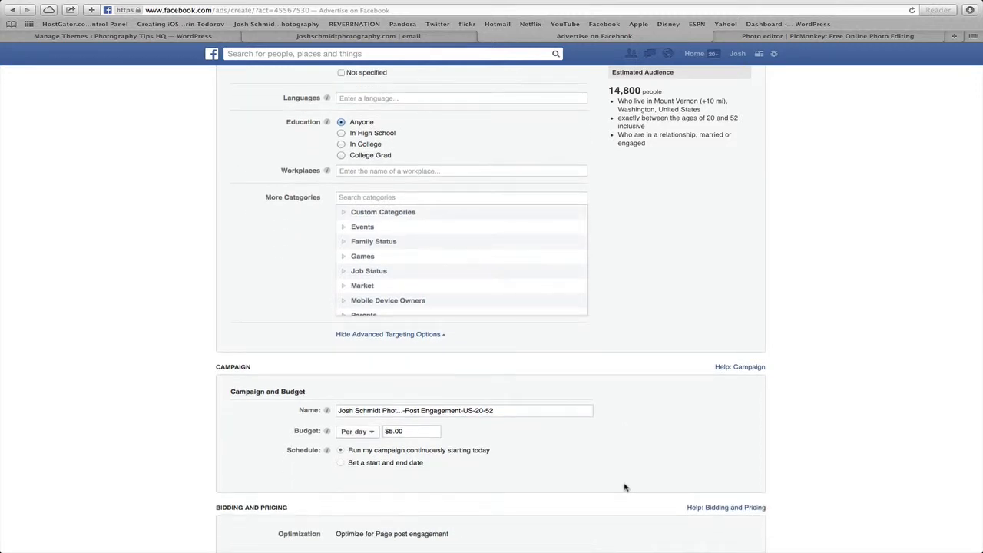
pyautogui.scroll(-1, 373, 434)
pyautogui.click(373, 431)
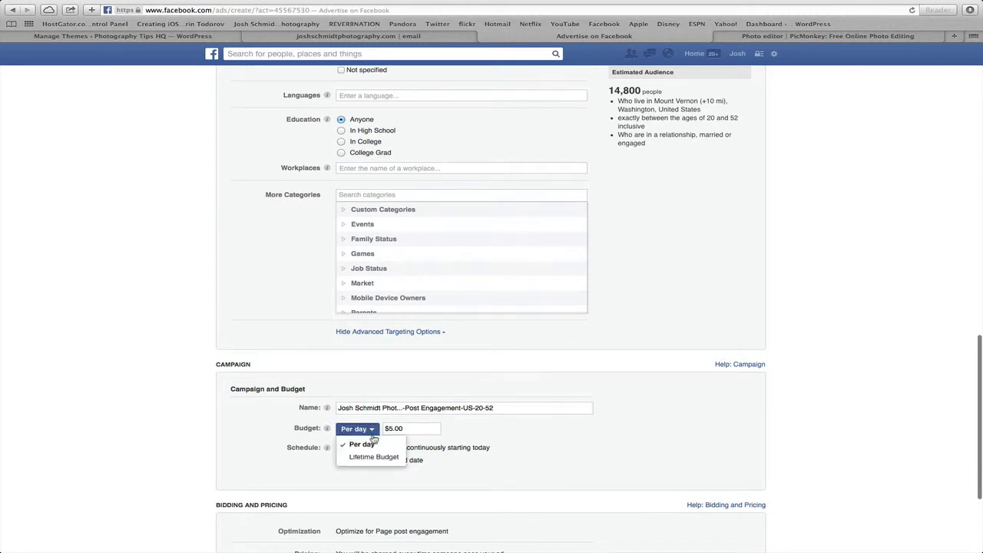
pyautogui.click(375, 458)
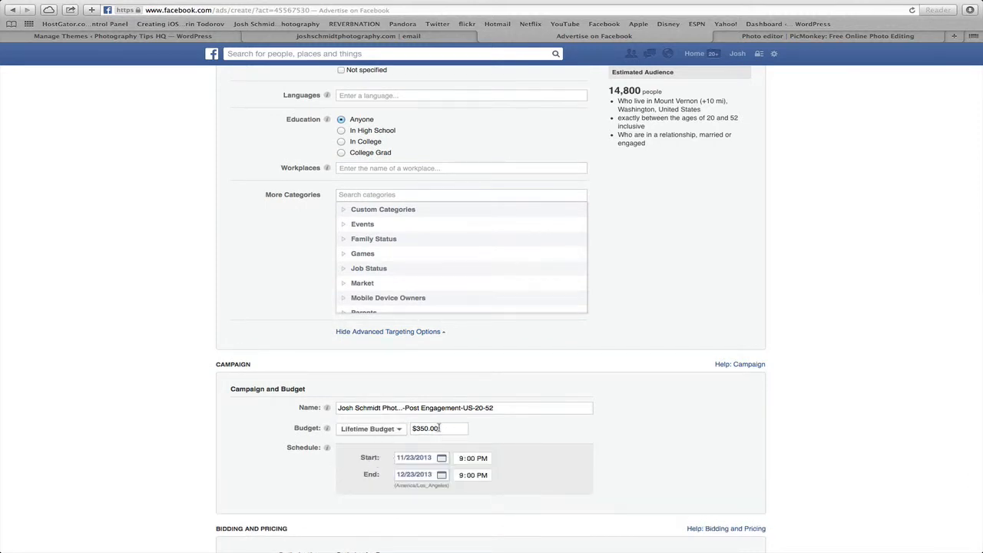
pyautogui.moveTo(440, 429); pyautogui.dragTo(415, 429)
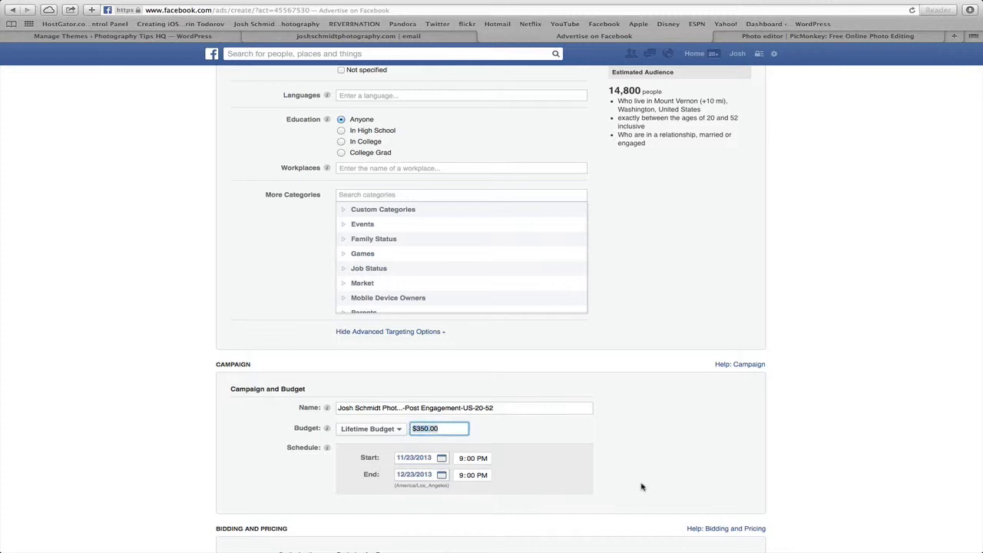
pyautogui.write('30')
pyautogui.click(652, 456)
# - Switch the ad's bidding and pricing to the advanced pricing options
pyautogui.scroll(-2, 637, 461)
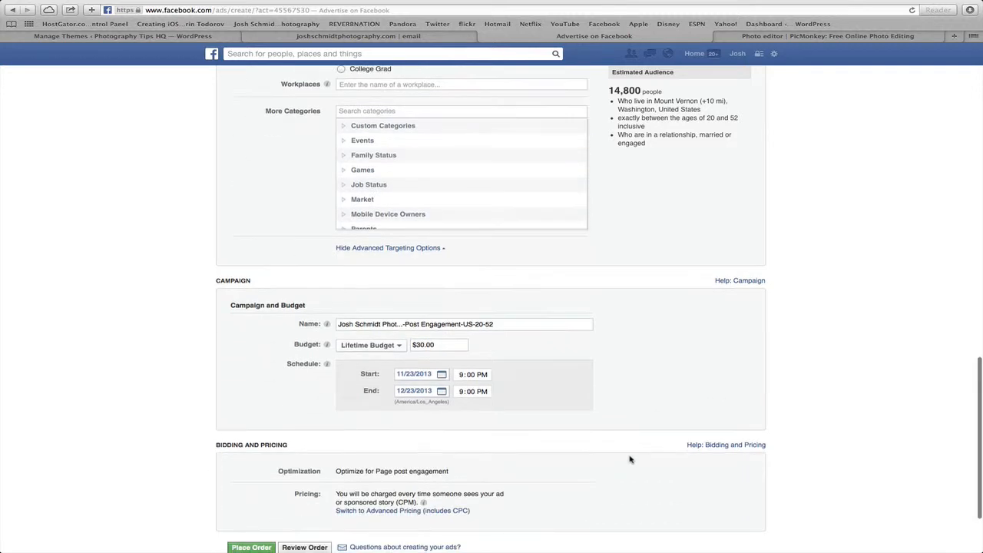
pyautogui.scroll(-1, 599, 473)
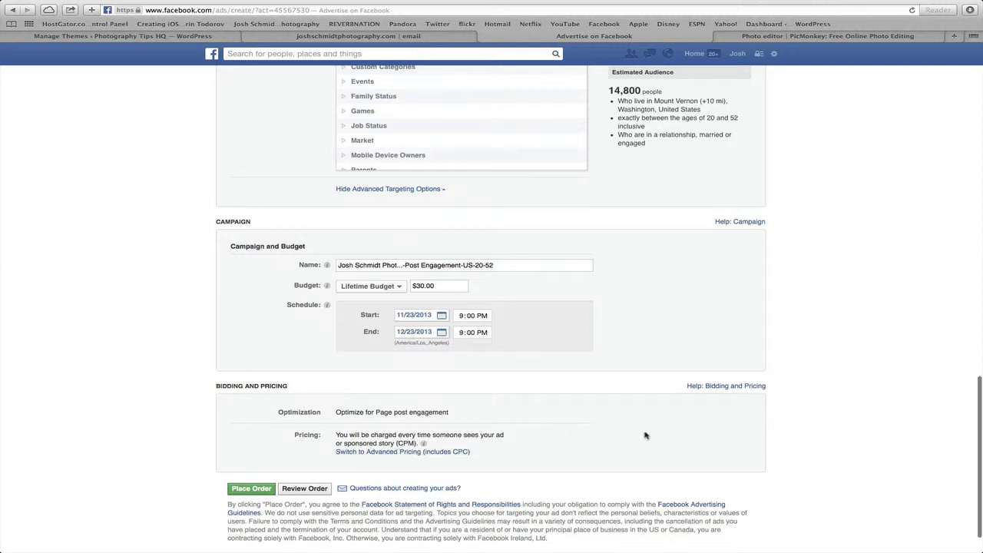
pyautogui.click(394, 451)
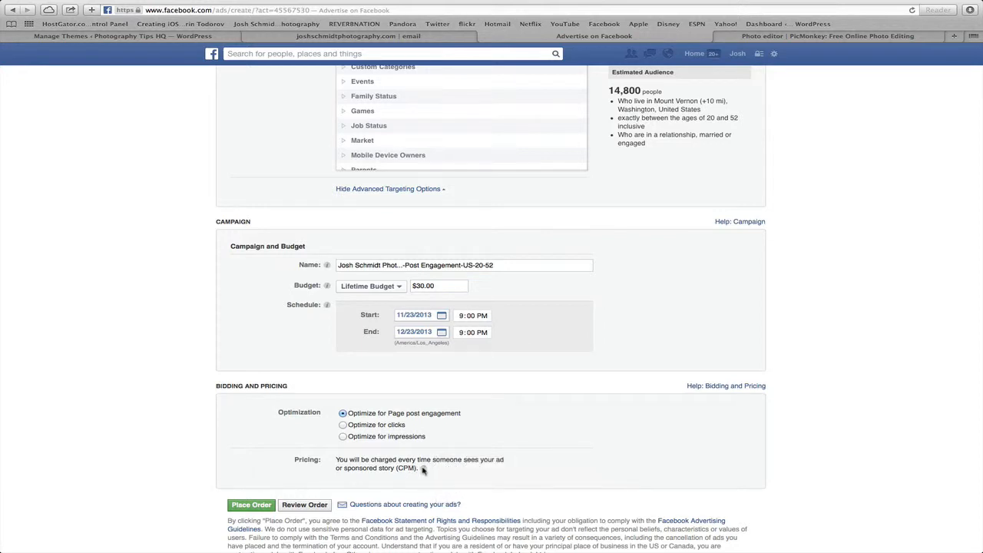
pyautogui.moveTo(421, 470)
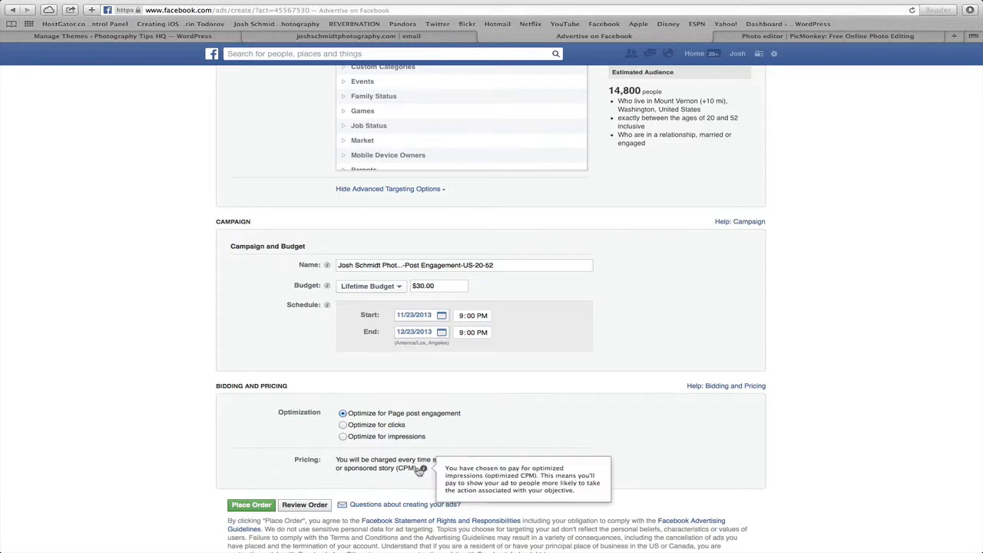
# - Optimize the ad for clicks with manual bidding and a maximum bid of $0.13 per click
pyautogui.click(344, 425)
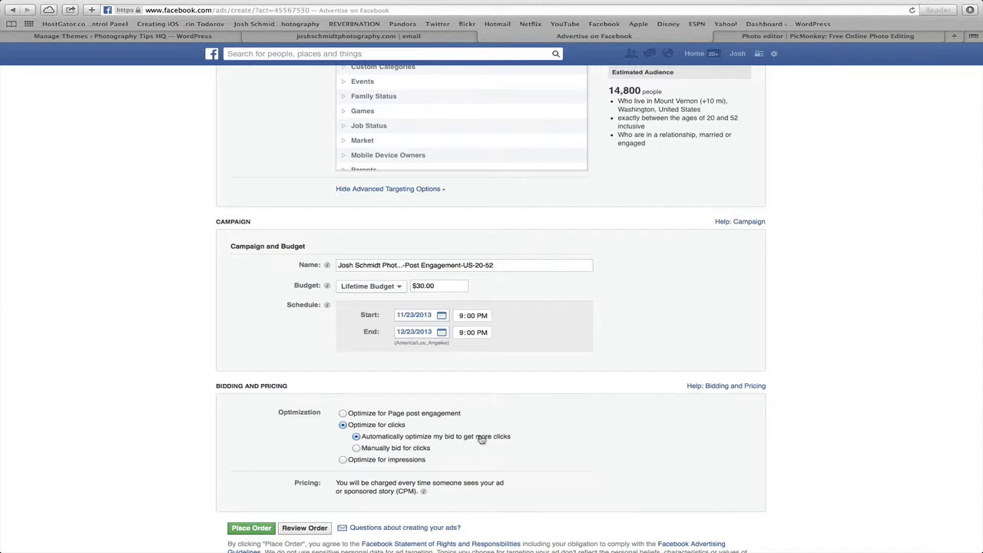
pyautogui.click(356, 448)
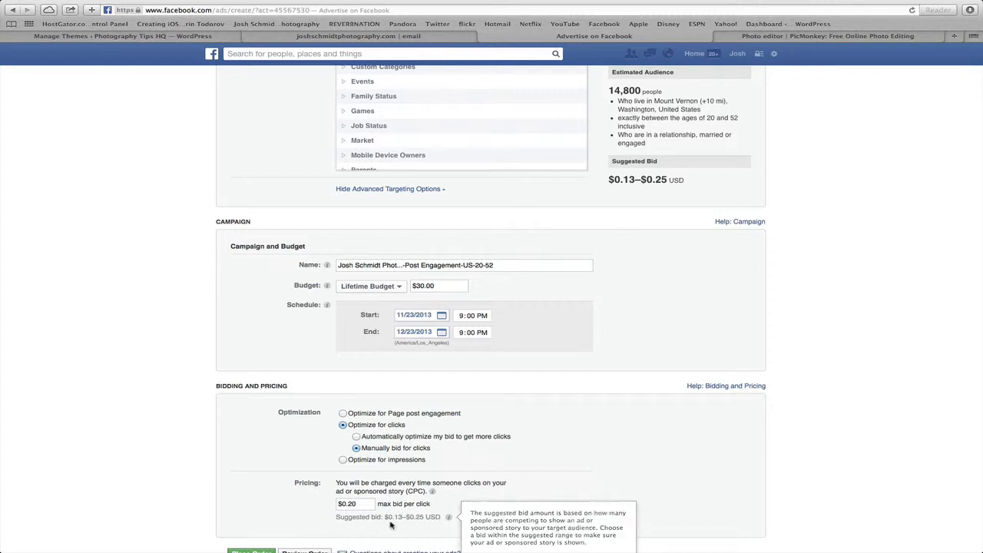
pyautogui.click(353, 505)
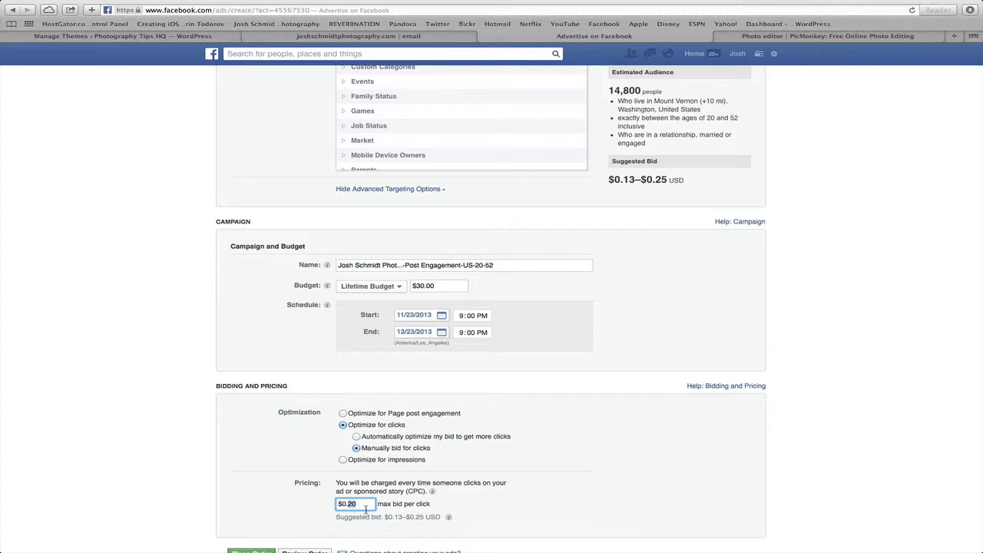
pyautogui.write('13')
pyautogui.click(457, 504)
pyautogui.scroll(-1, 498, 516)
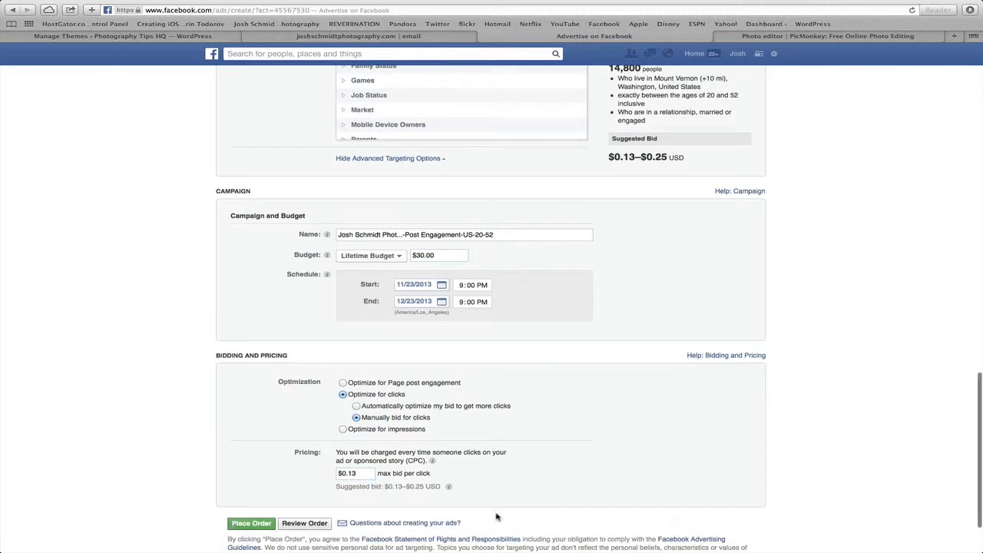
# - Optimize the ad for impressions and place the order, continuing to the campaign page
pyautogui.click(343, 429)
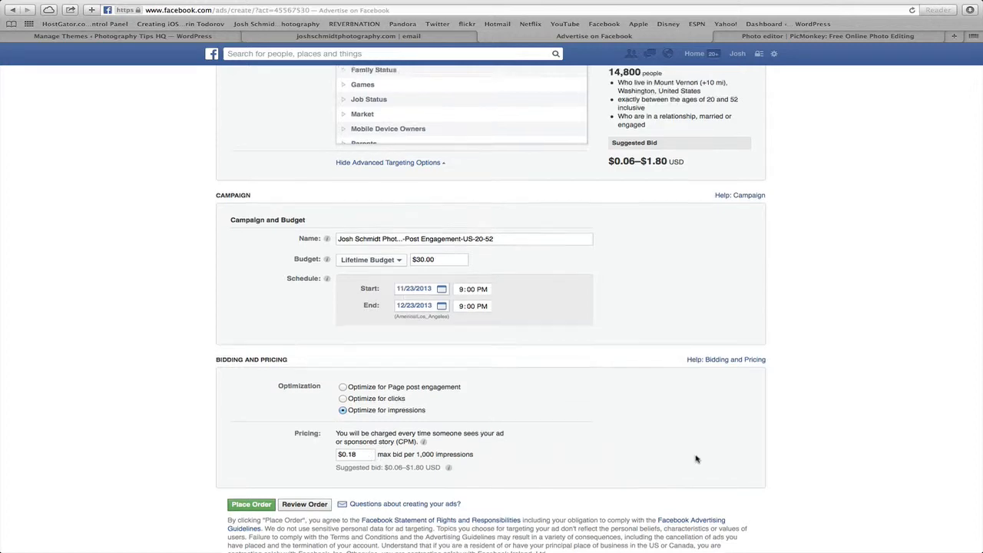
pyautogui.scroll(10, 694, 430)
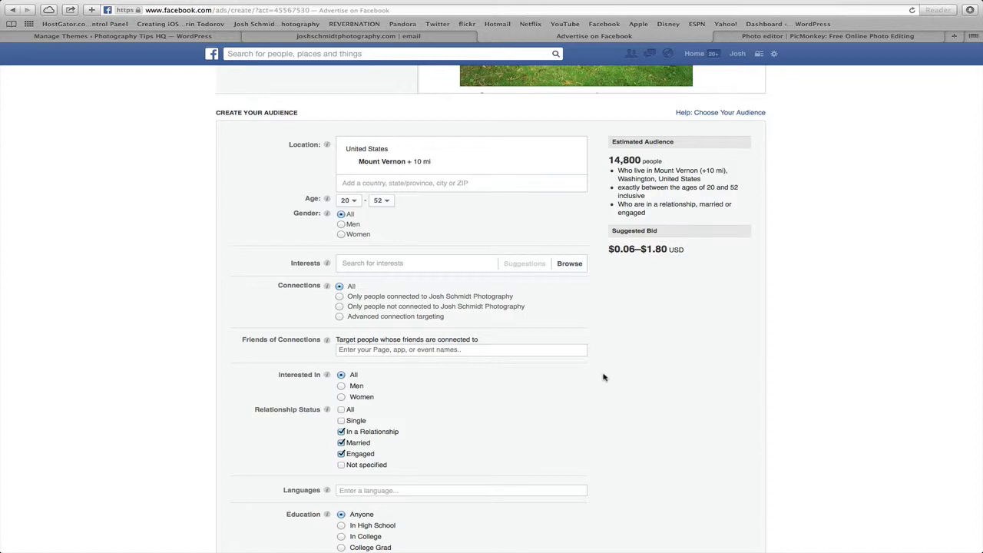
pyautogui.scroll(-10, 622, 395)
pyautogui.scroll(-3, 619, 396)
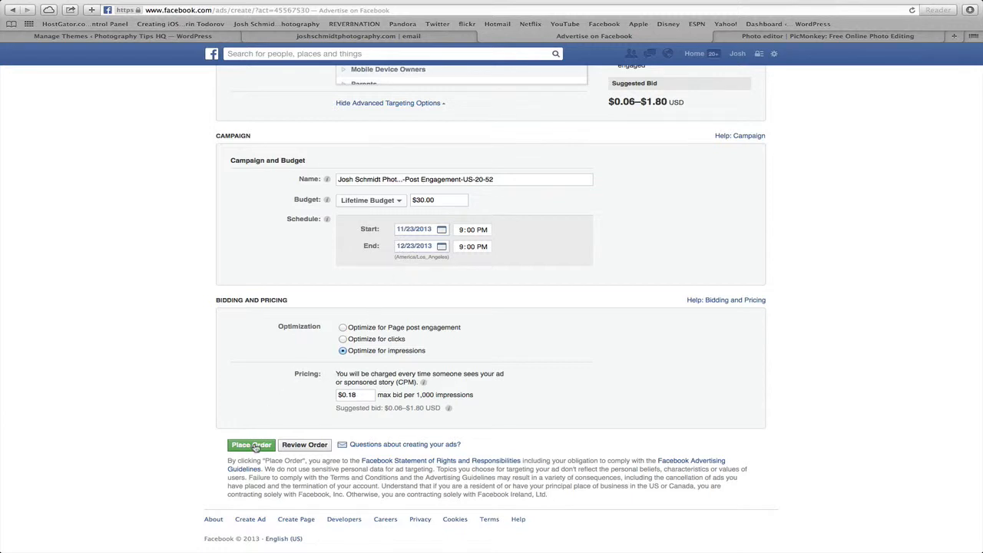
pyautogui.click(248, 446)
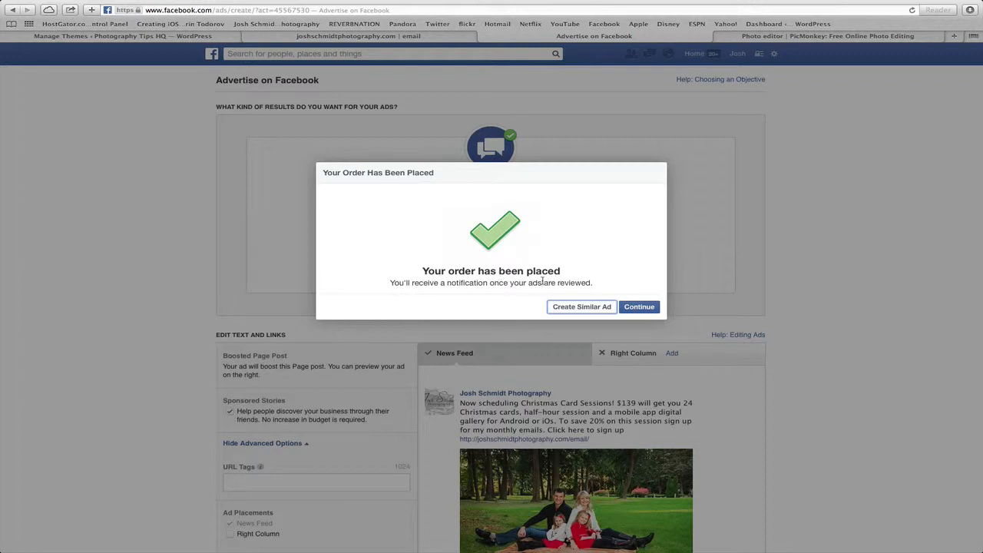
pyautogui.click(641, 308)
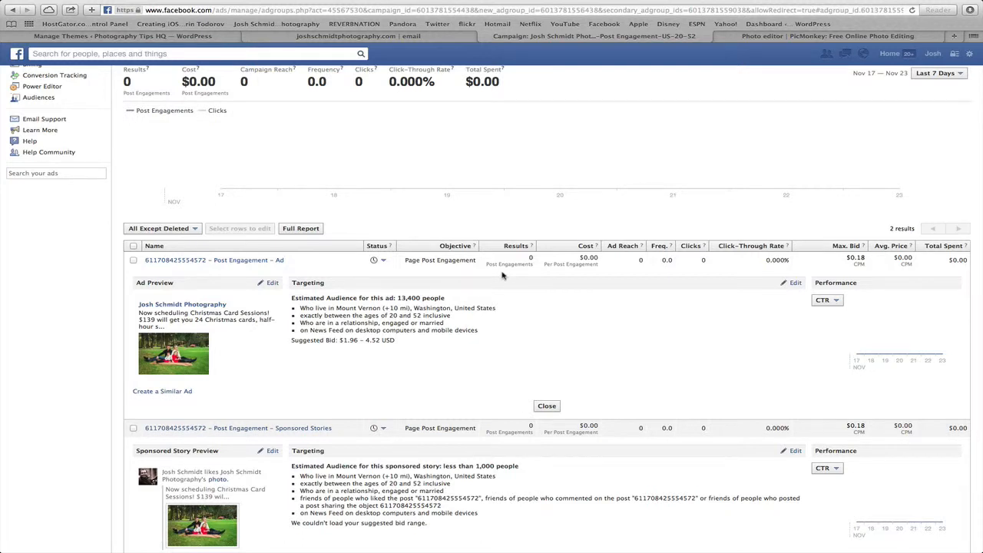
# - Review the new campaign's status, budget, targeting, and its ad and sponsored story previews
pyautogui.click(383, 261)
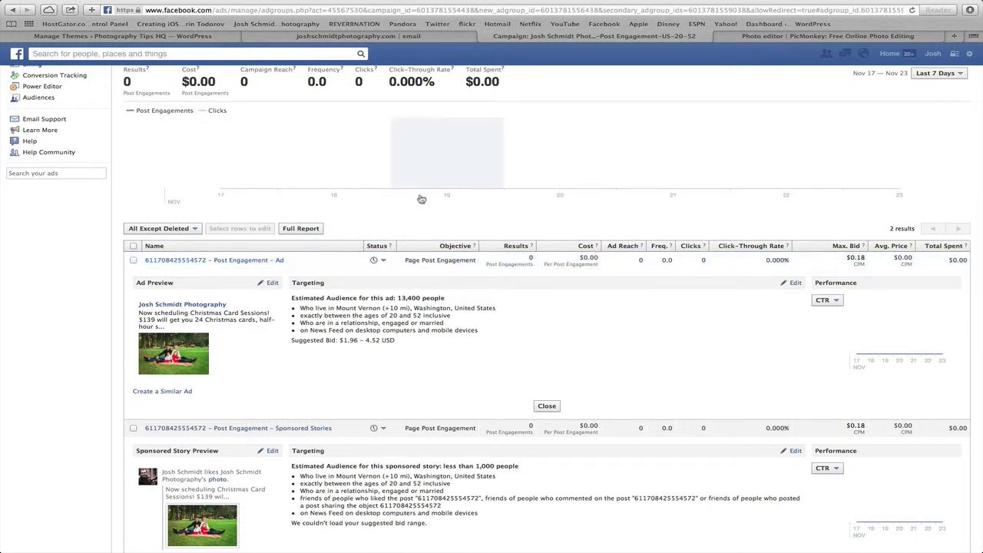
pyautogui.scroll(4, 422, 199)
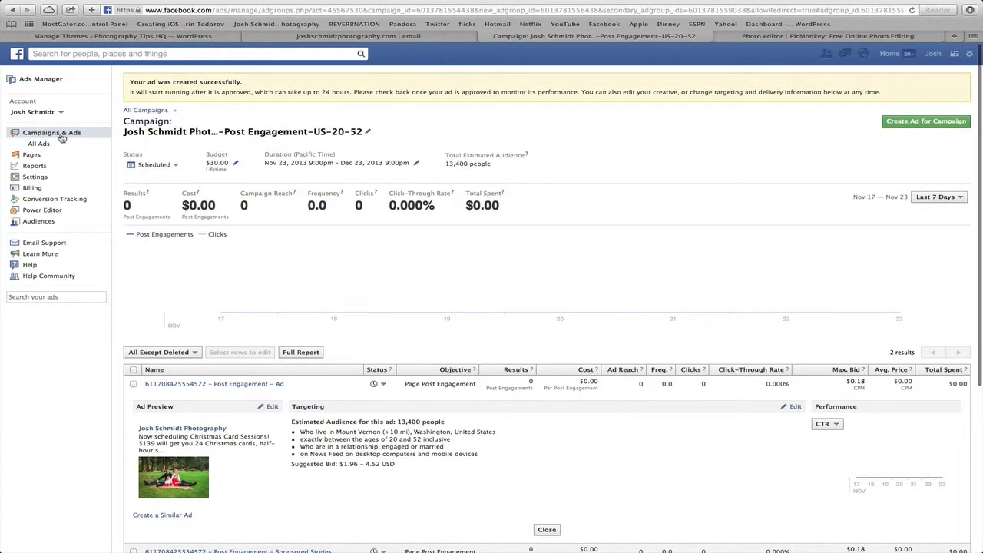
pyautogui.scroll(-2, 427, 359)
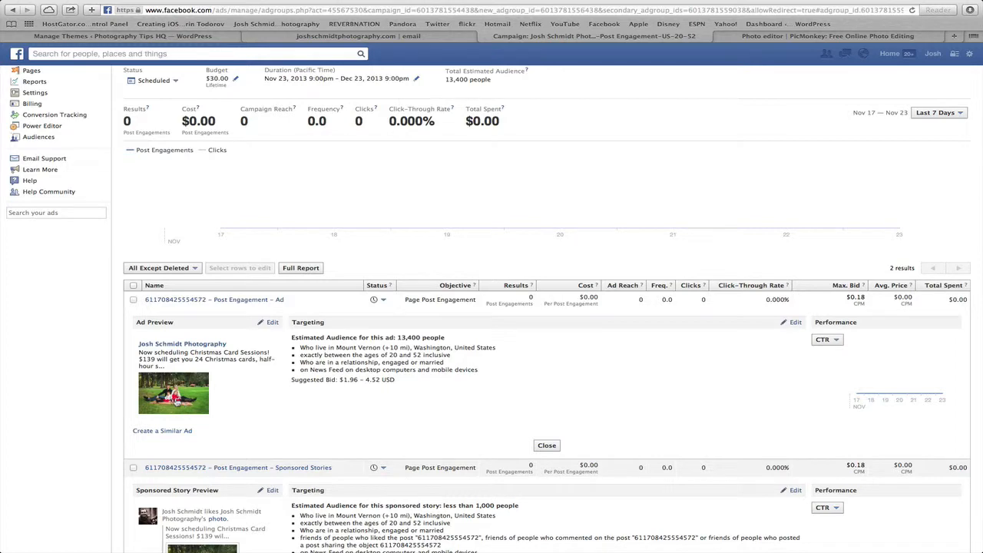
pyautogui.scroll(2, 254, 428)
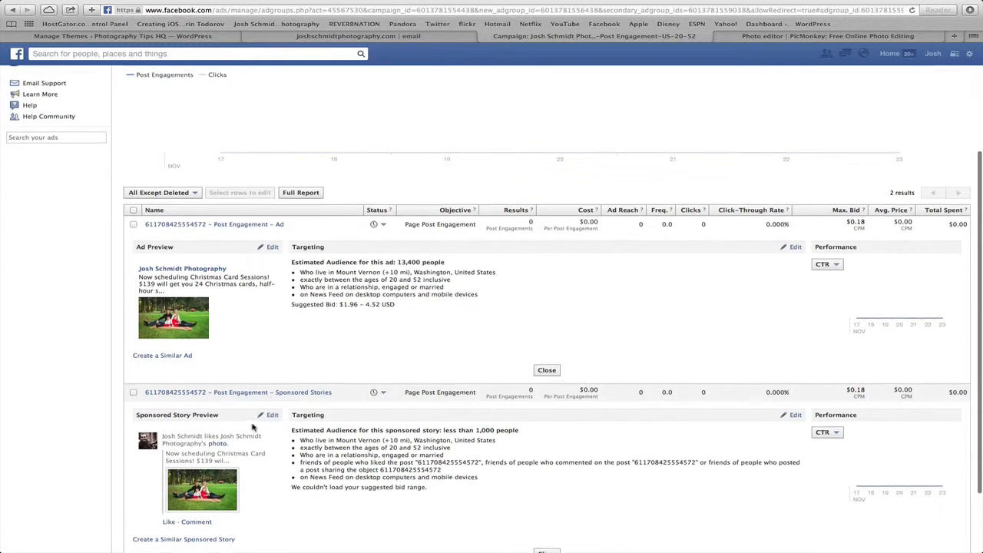